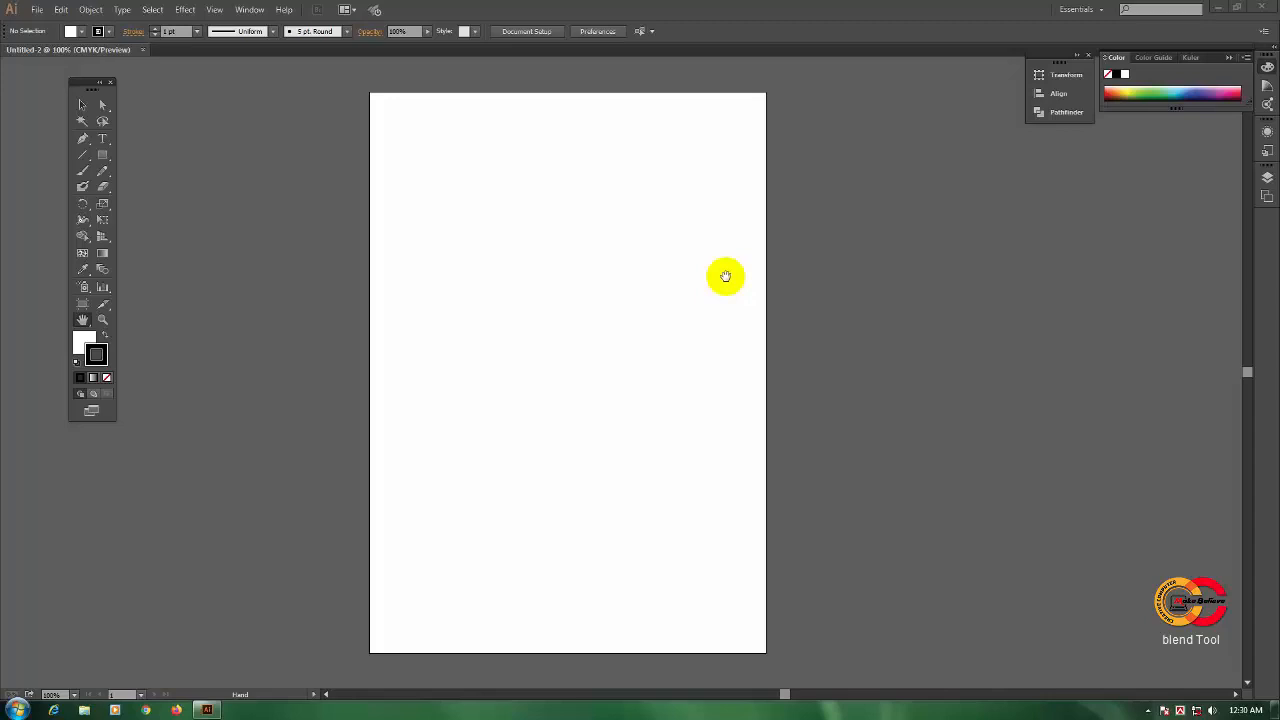
# Set the fill to none and make the black stroke the active colour attribute.
pyautogui.moveTo(82, 87); pyautogui.dragTo(84, 94)
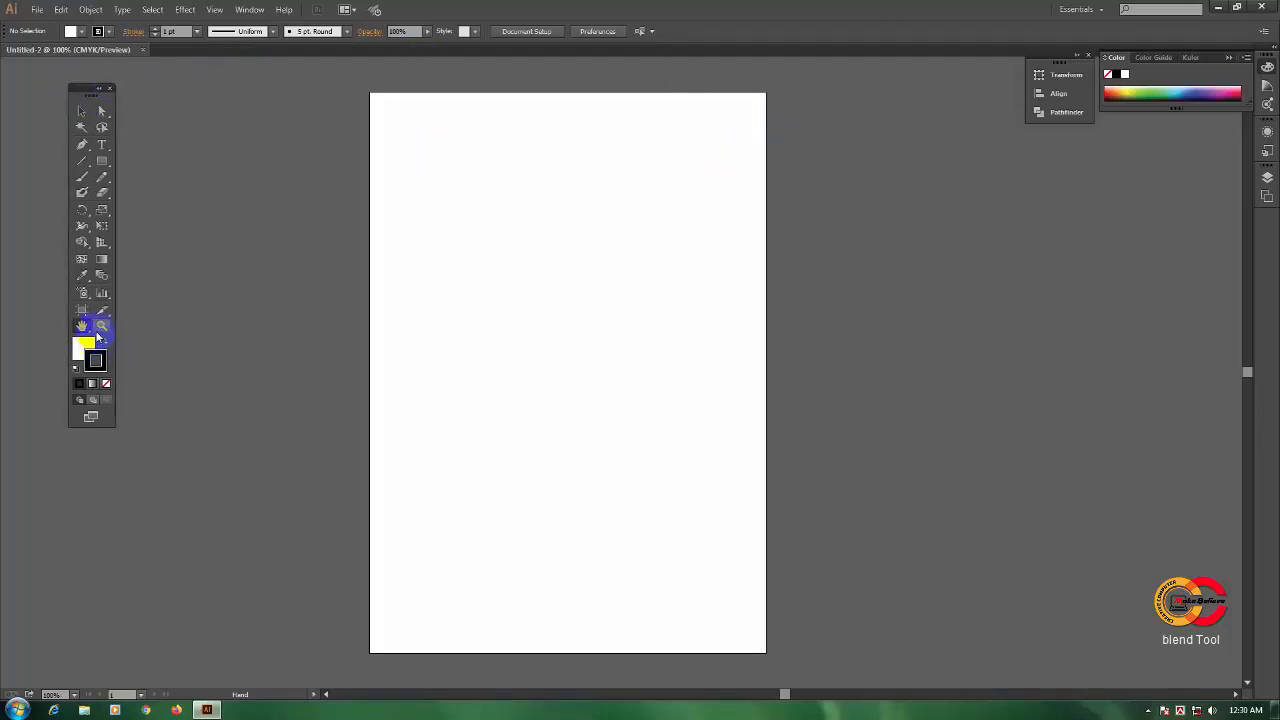
pyautogui.press('d')
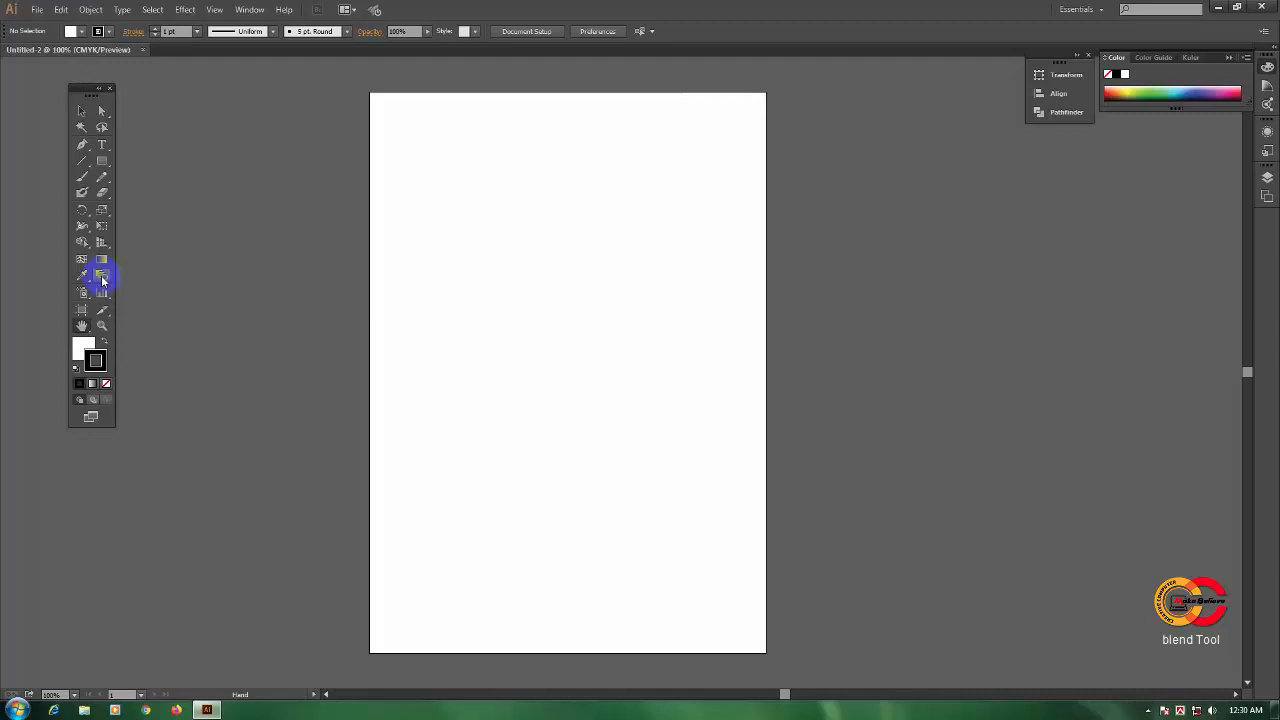
pyautogui.click(79, 350)
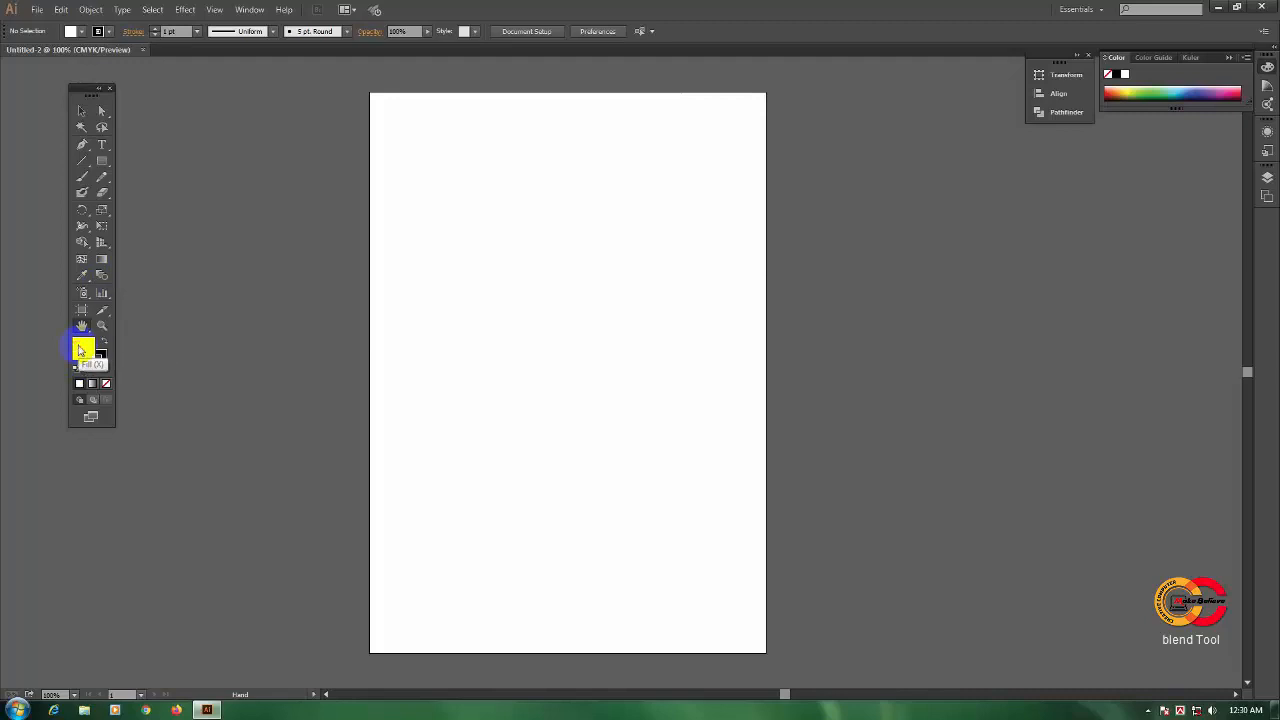
pyautogui.click(106, 385)
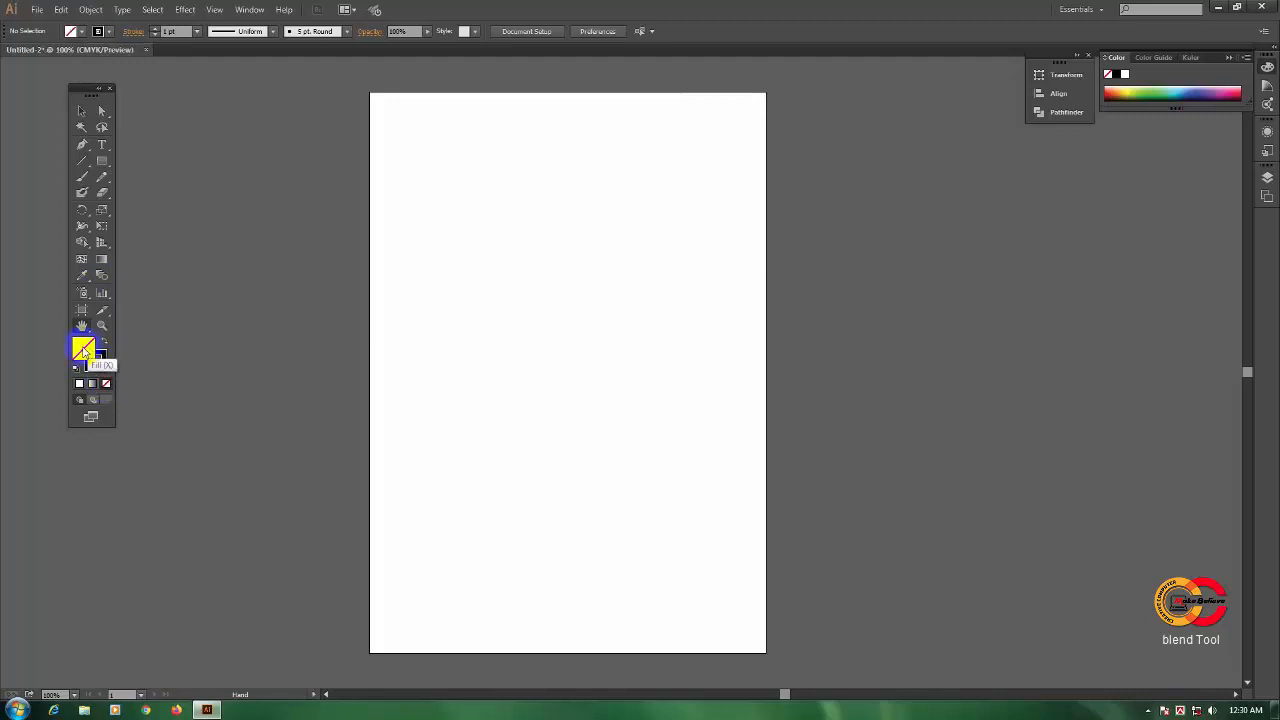
pyautogui.click(104, 364)
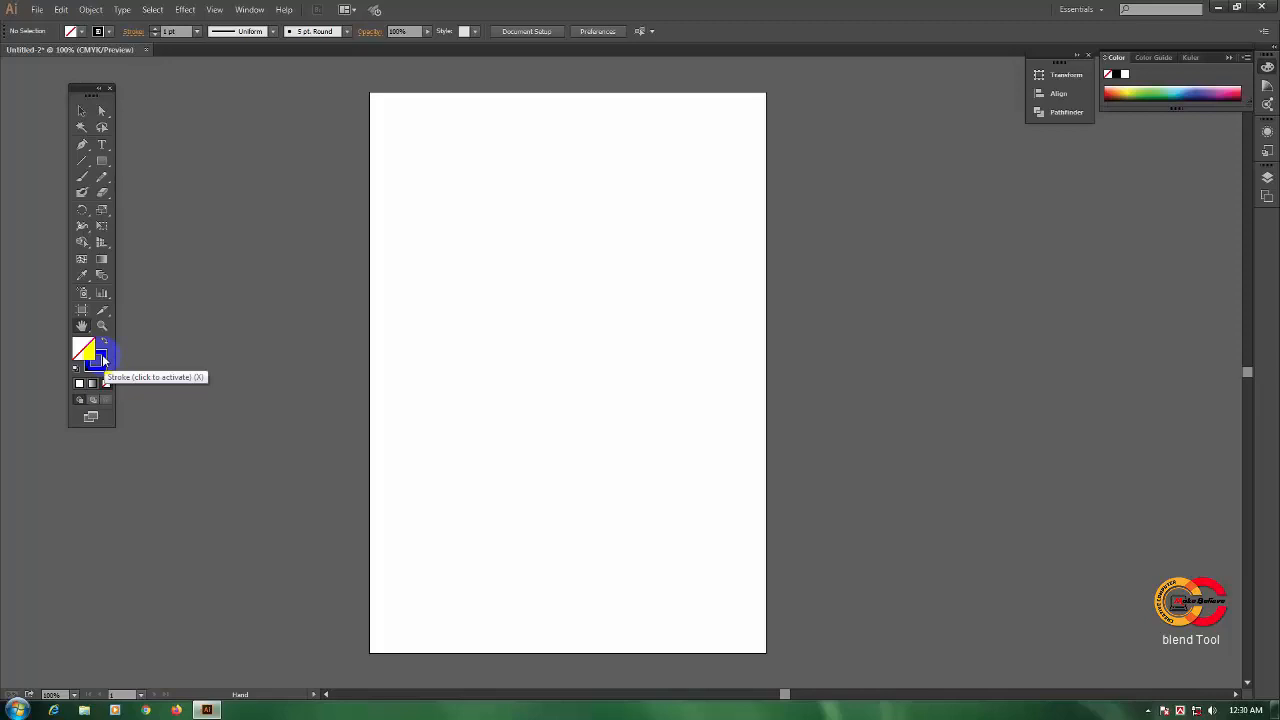
pyautogui.click(103, 362)
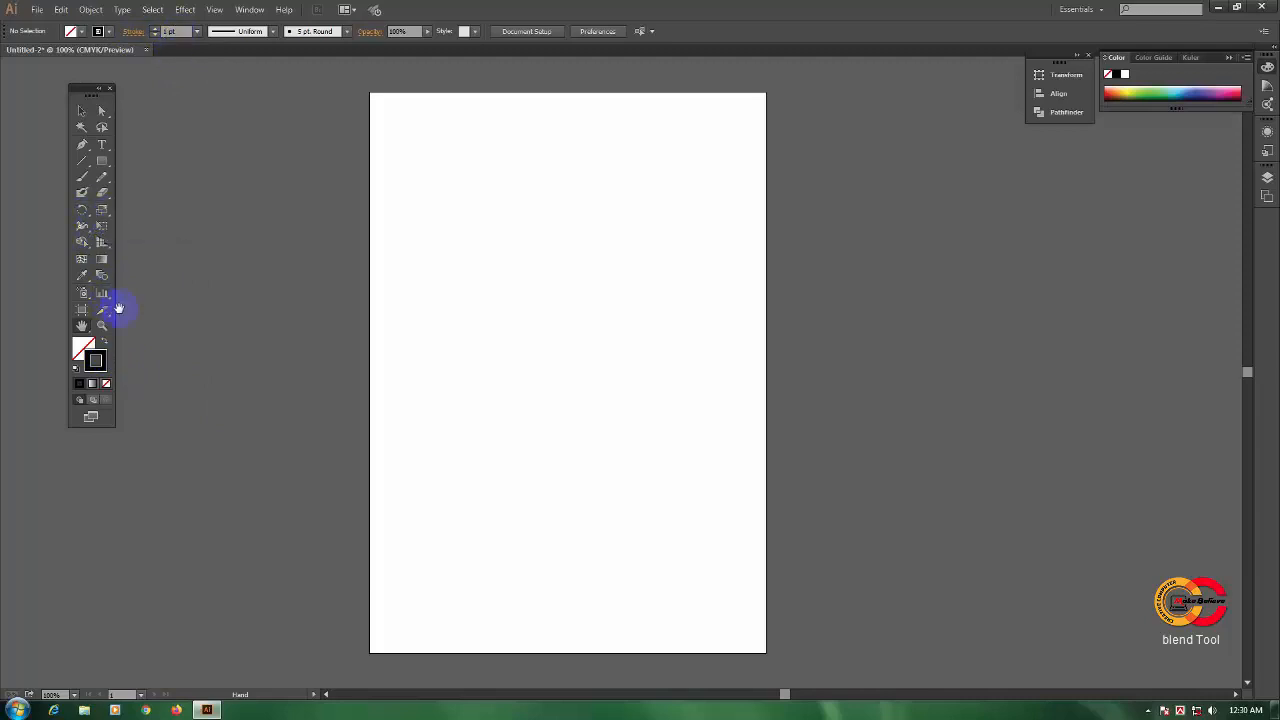
# Draw a wavy freehand line rising across the page with the Pencil tool, about 10.4 in wide and 3.6 in high.
pyautogui.click(102, 179)
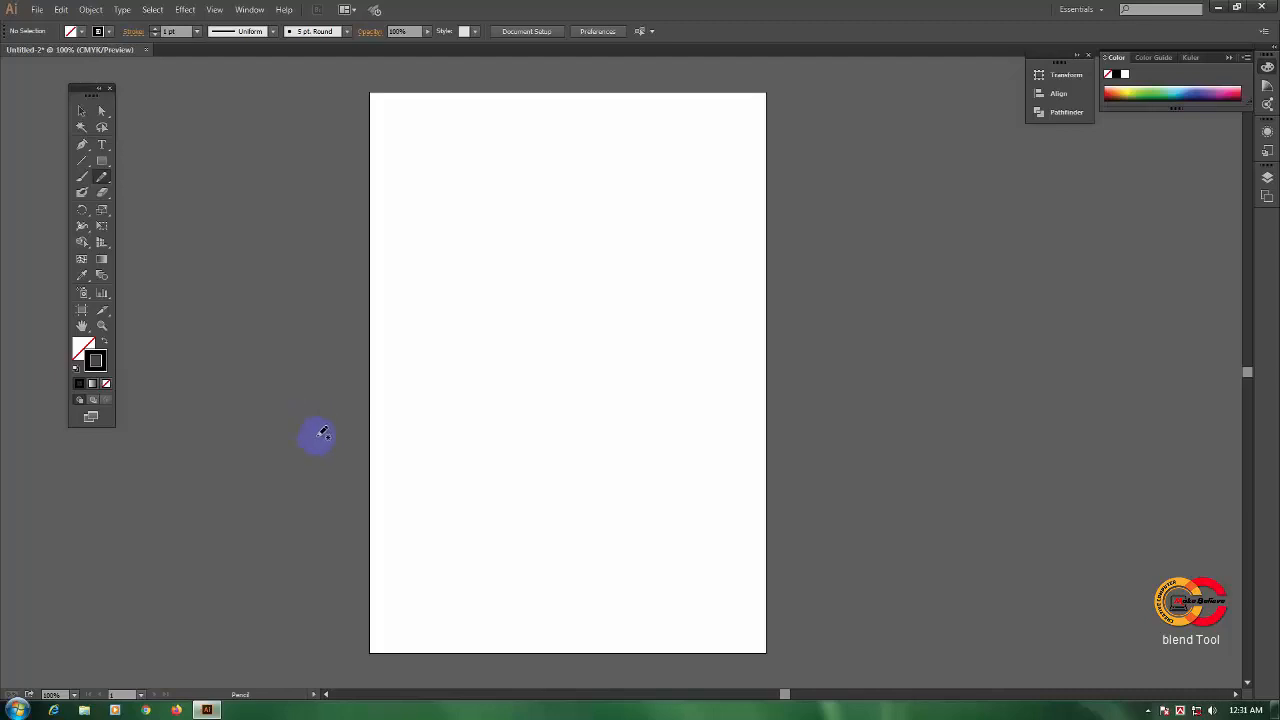
pyautogui.moveTo(320, 424)
pyautogui.mouseDown()
pyautogui.moveTo(334, 383)
pyautogui.moveTo(411, 351)
pyautogui.moveTo(543, 363)
pyautogui.moveTo(611, 338)
pyautogui.moveTo(692, 266)
pyautogui.moveTo(818, 256)
pyautogui.mouseUp()
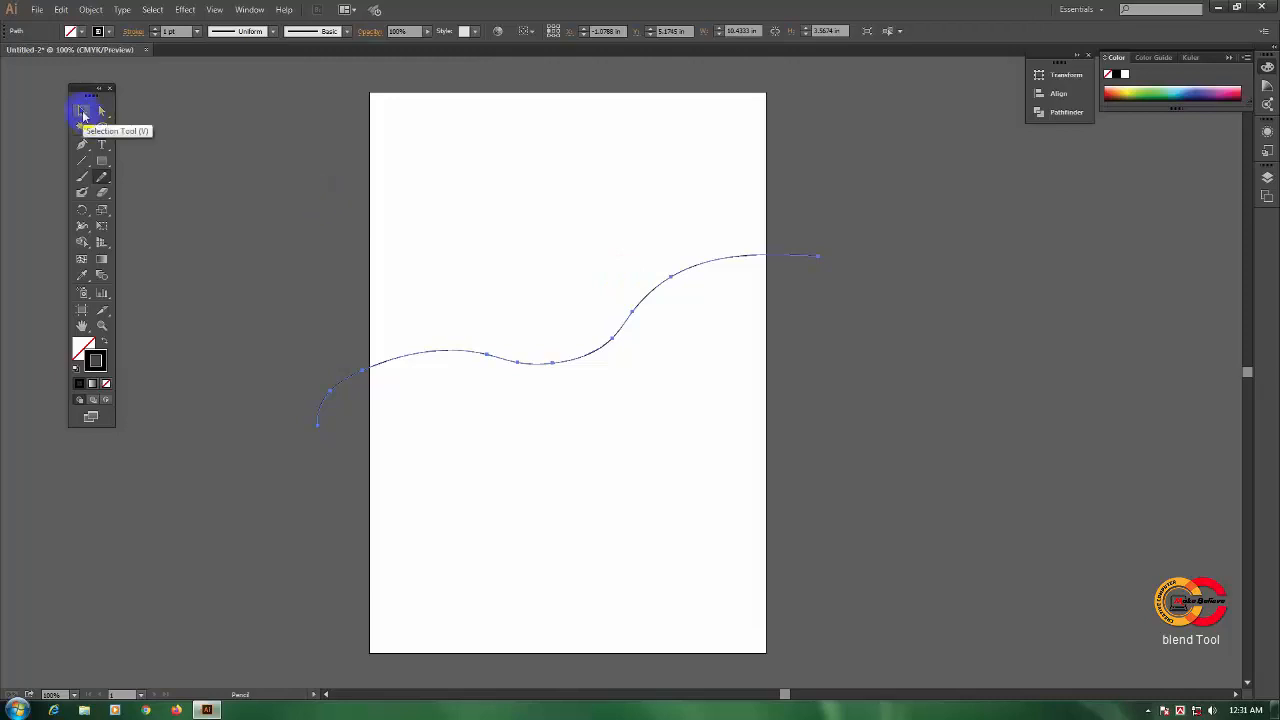
# Duplicate the wavy line straight down by about 2.06 in and deselect the copy.
pyautogui.click(83, 112)
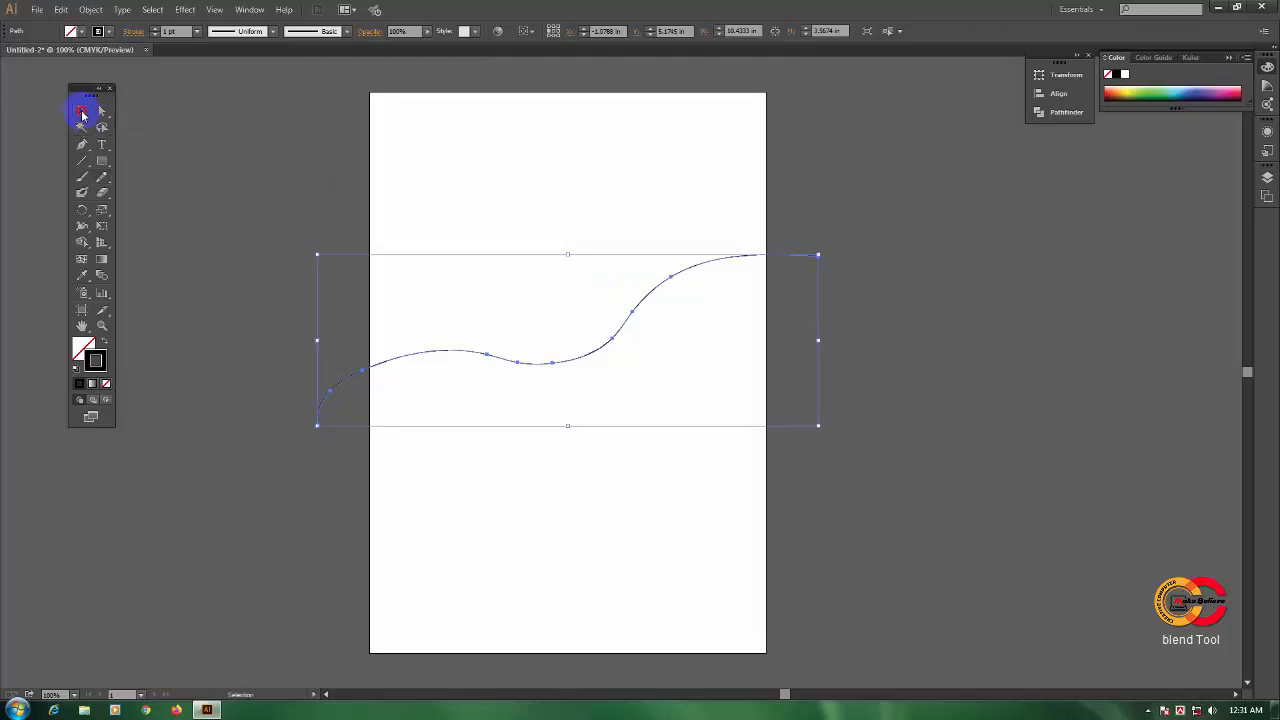
pyautogui.click(785, 256)
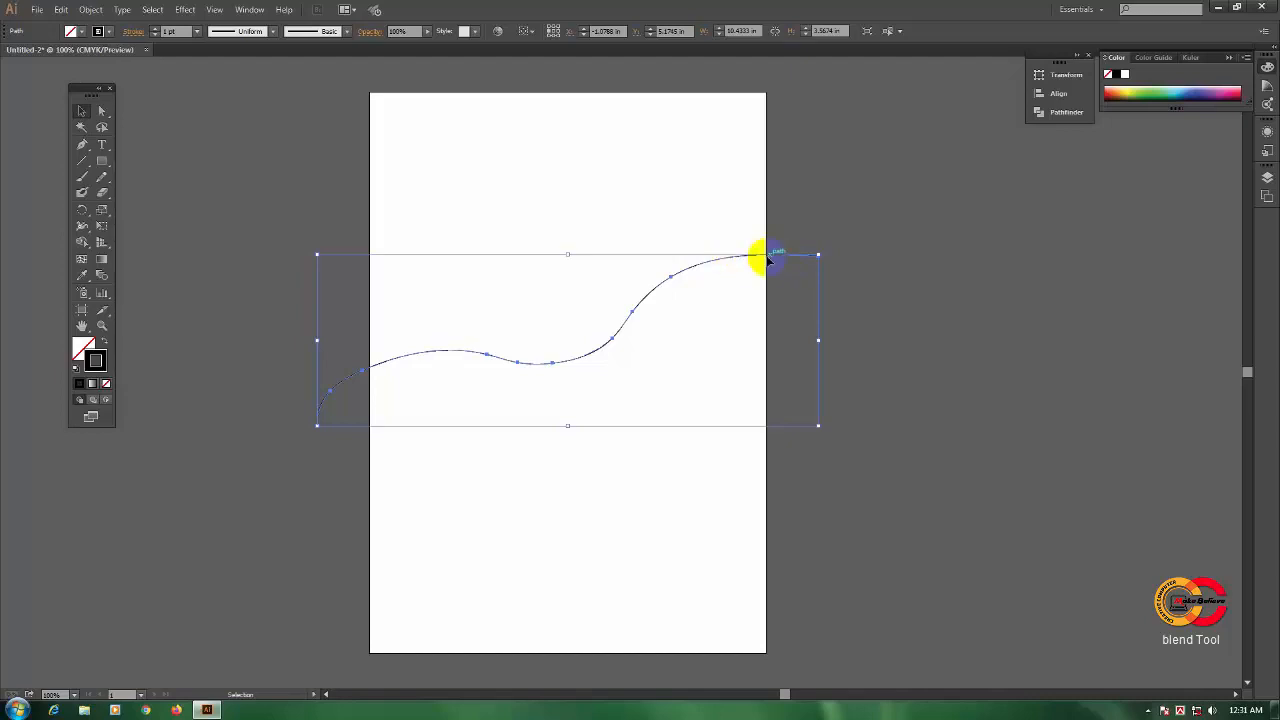
pyautogui.click(793, 258)
pyautogui.click(684, 271)
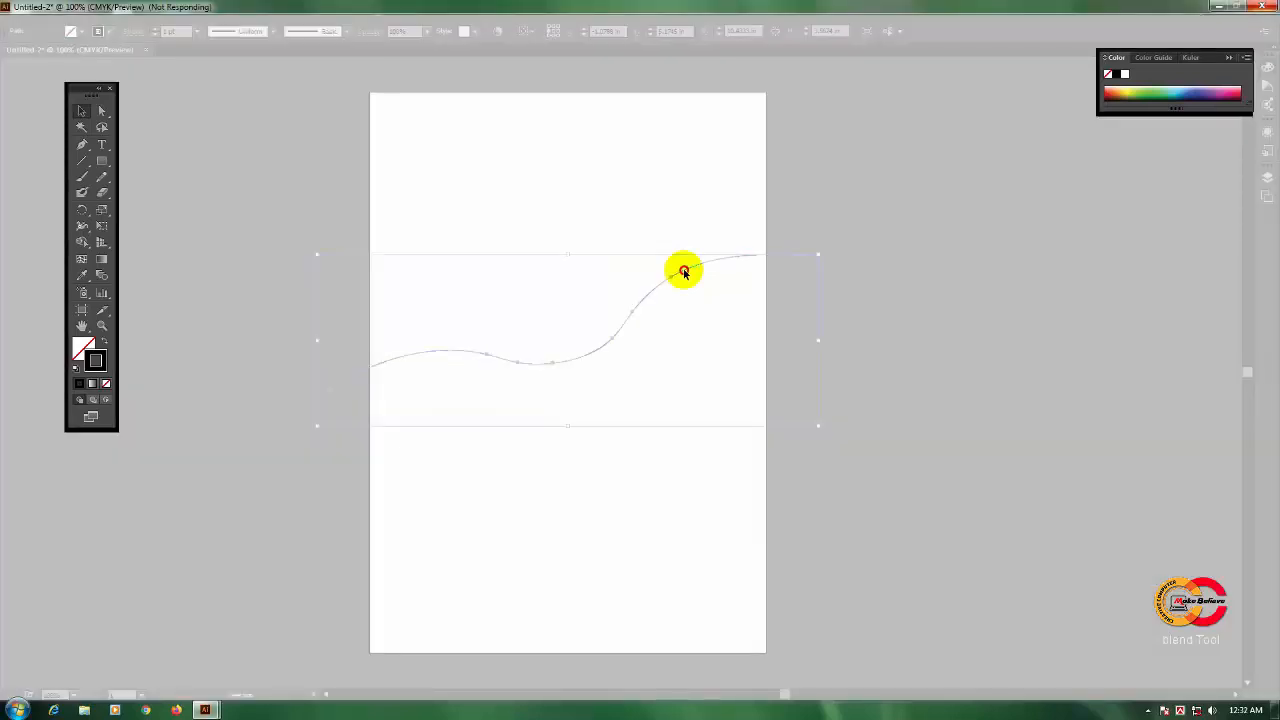
pyautogui.moveTo(684, 271); pyautogui.dragTo(681, 355)
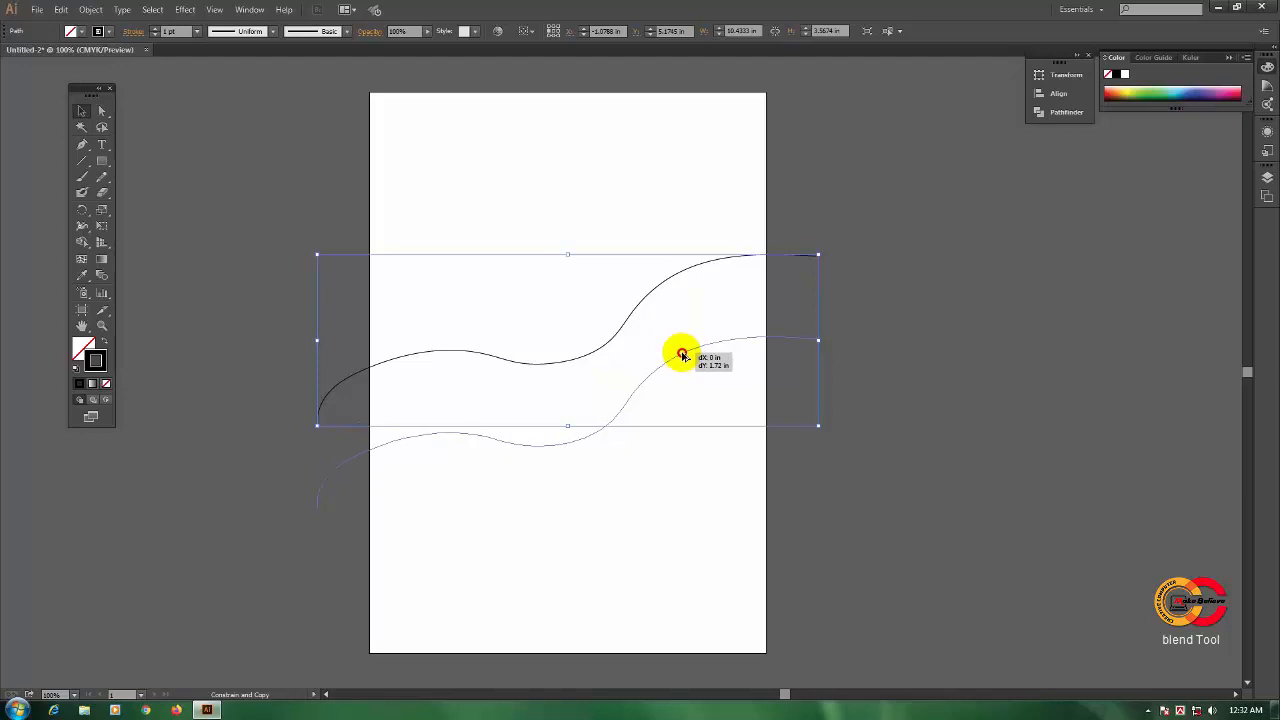
pyautogui.moveTo(681, 355); pyautogui.dragTo(689, 372)
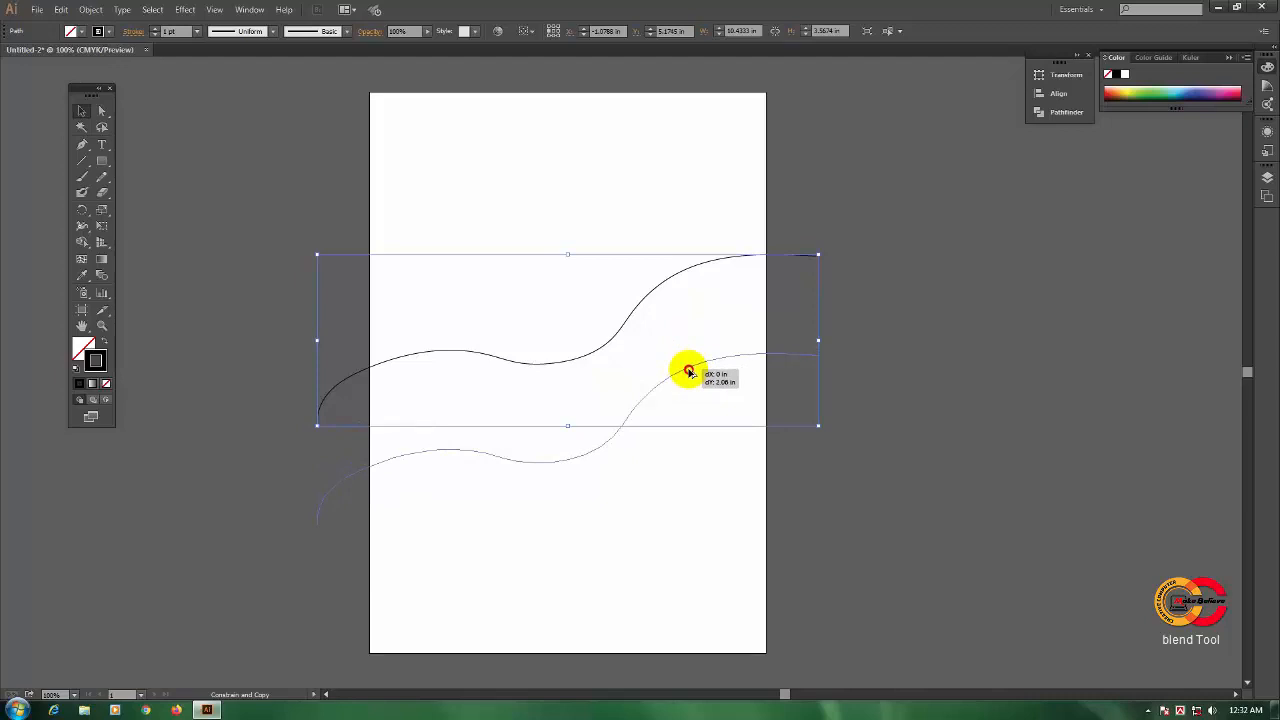
pyautogui.moveTo(689, 372); pyautogui.dragTo(690, 374)
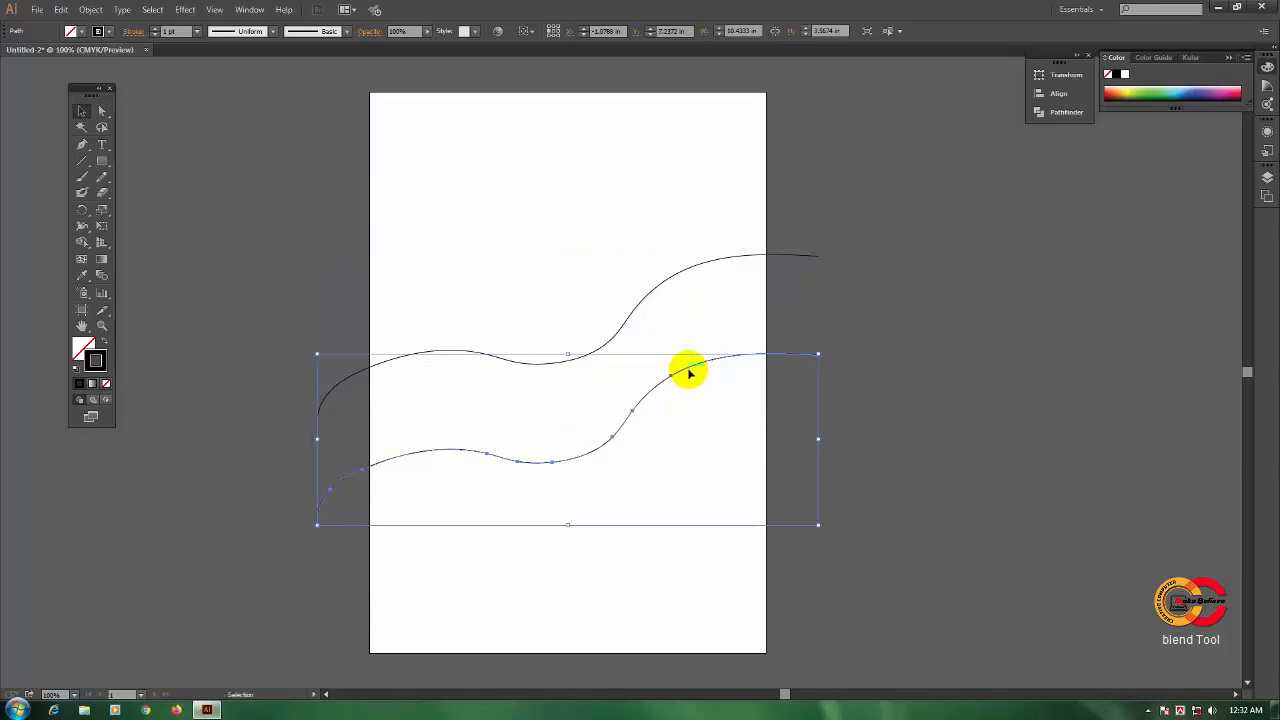
pyautogui.click(83, 113)
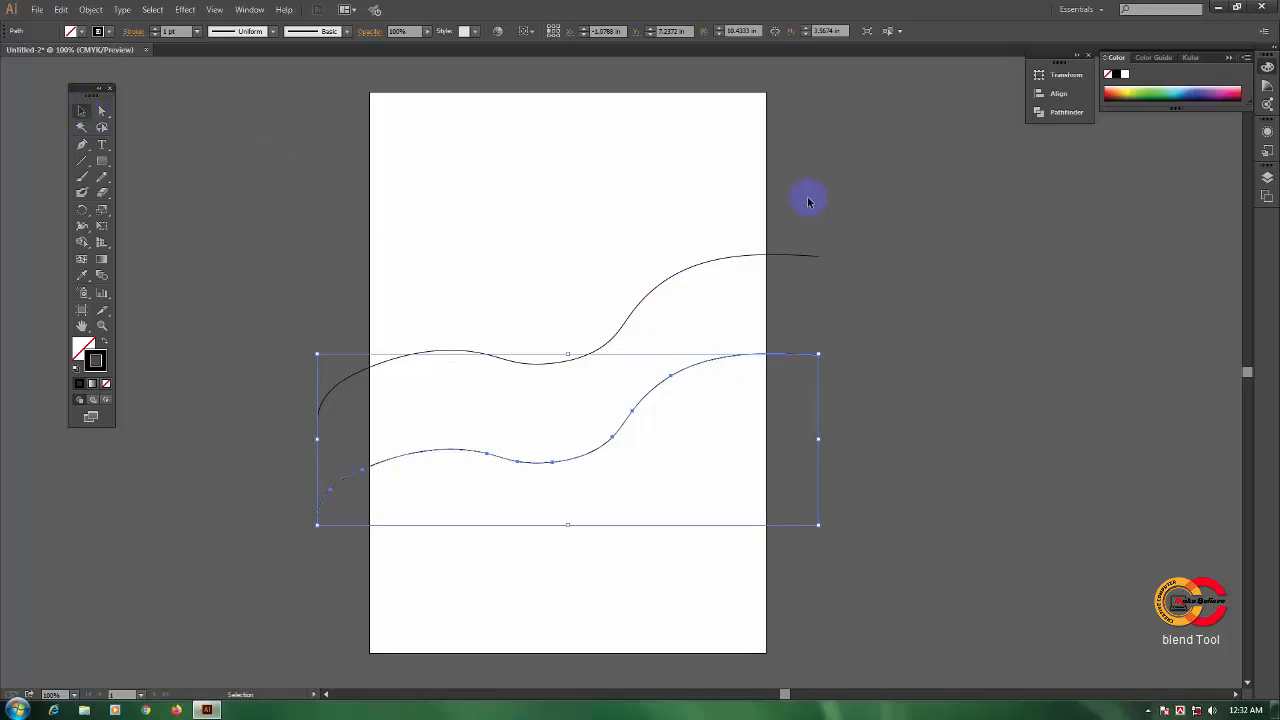
pyautogui.click(868, 362)
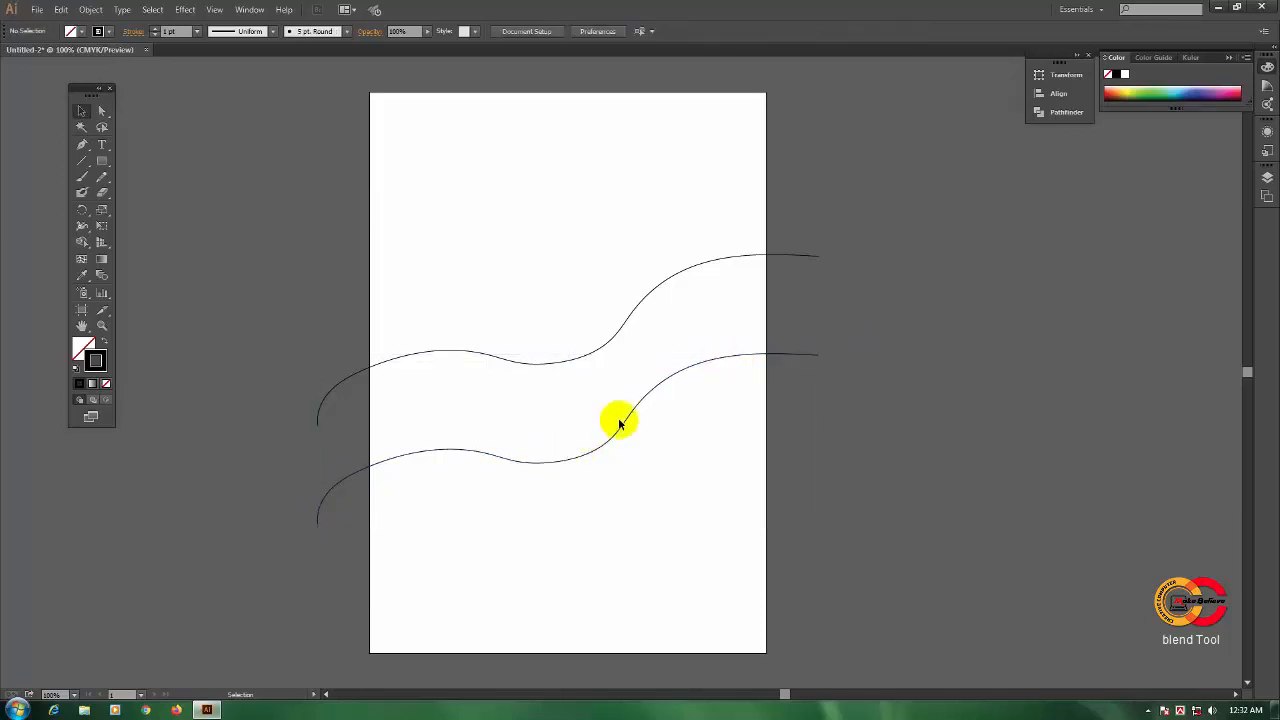
# Change the stroke colour of the lower wavy line to a gray swatch.
pyautogui.click(733, 357)
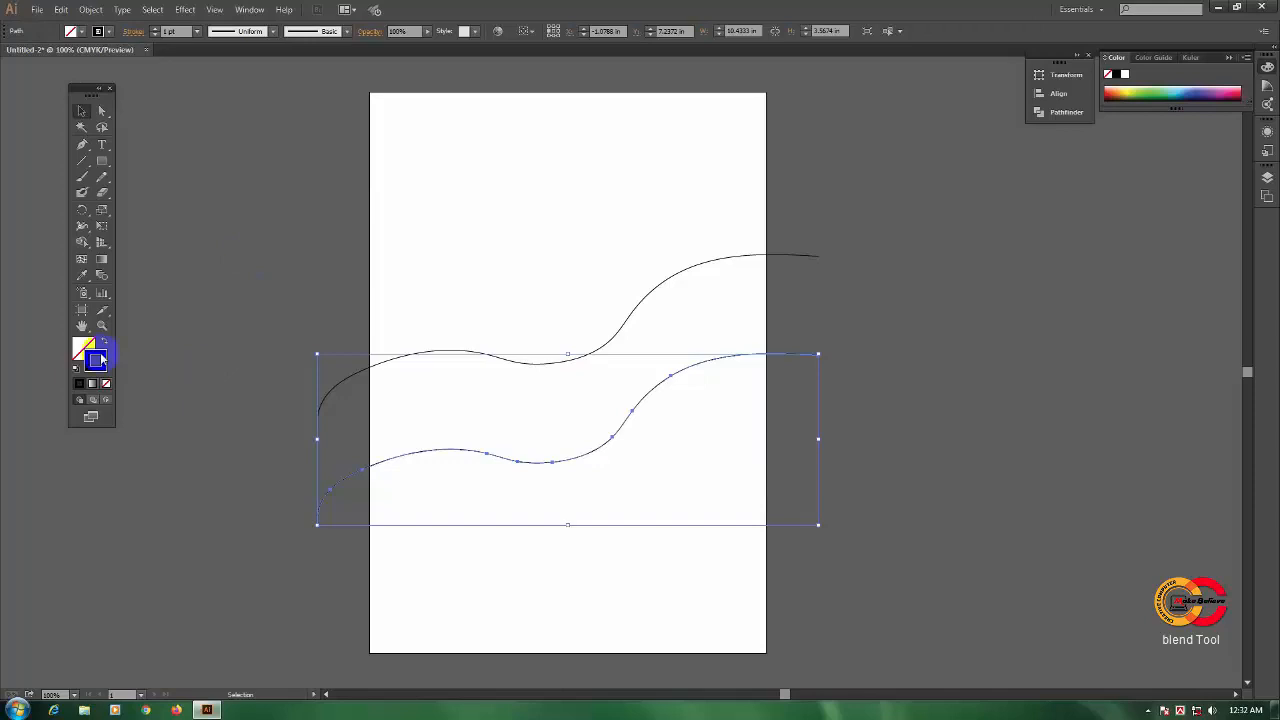
pyautogui.click(111, 33)
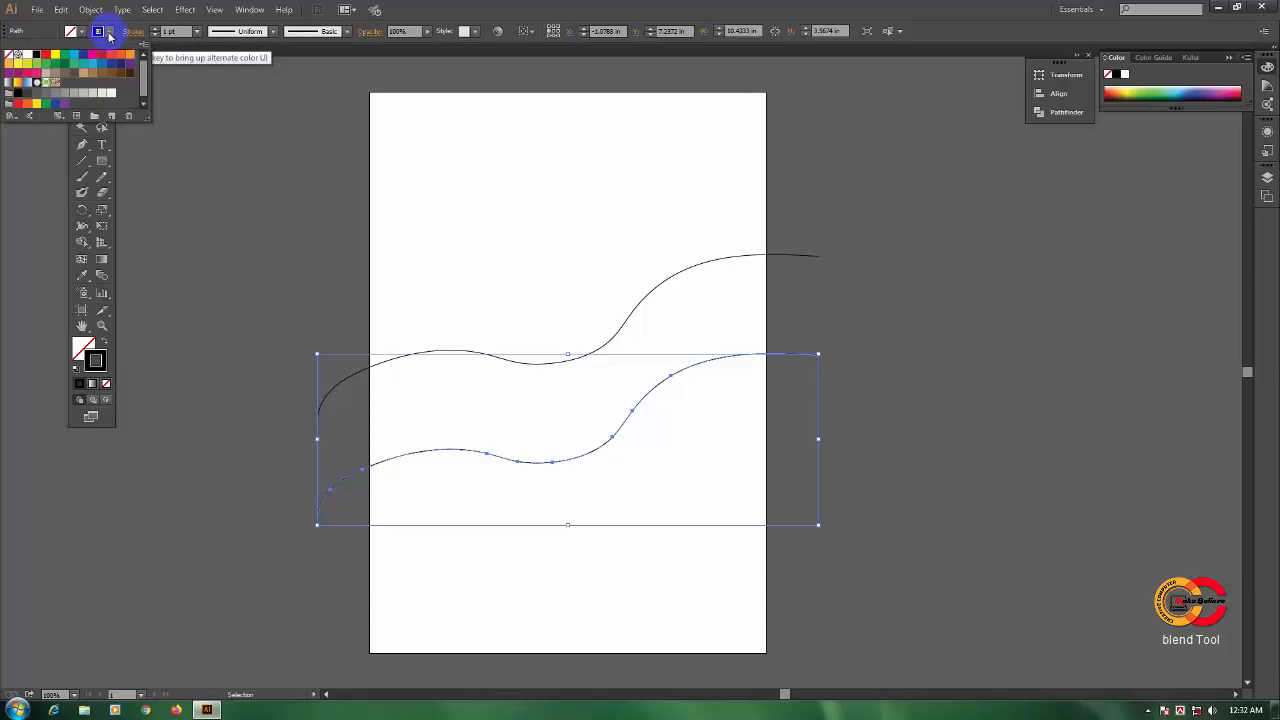
pyautogui.click(106, 31)
pyautogui.click(103, 30)
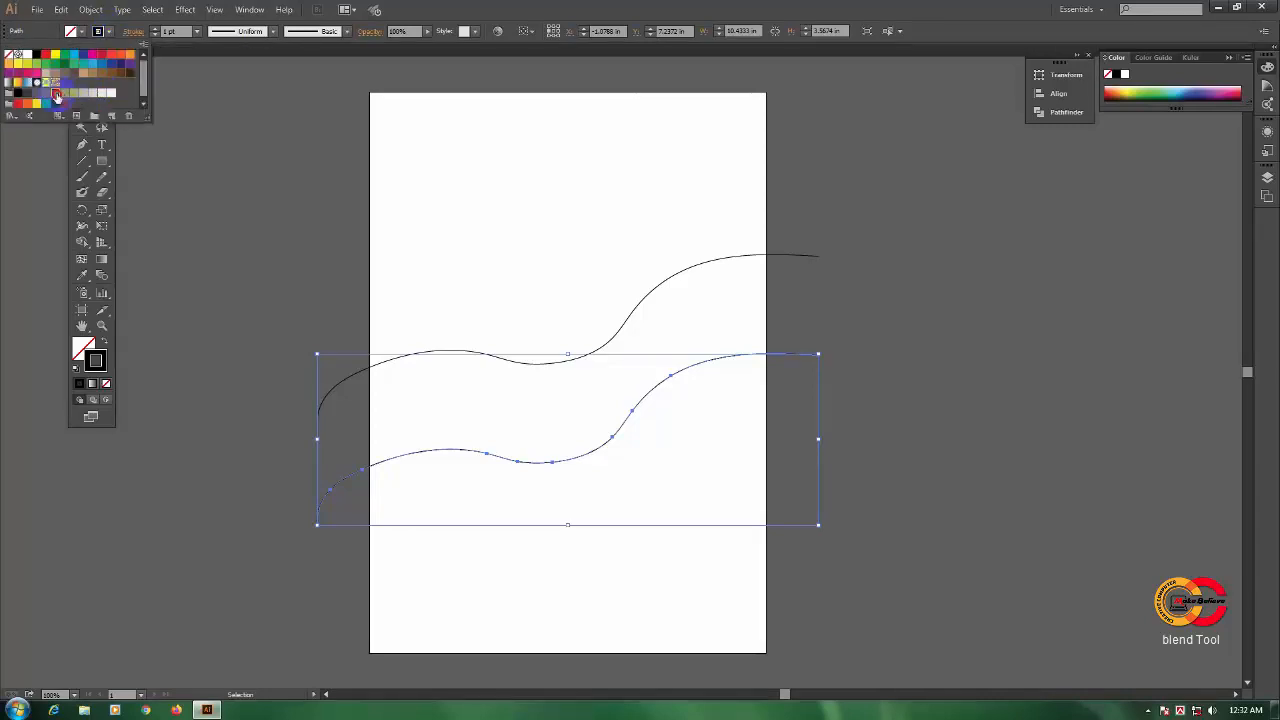
pyautogui.click(56, 94)
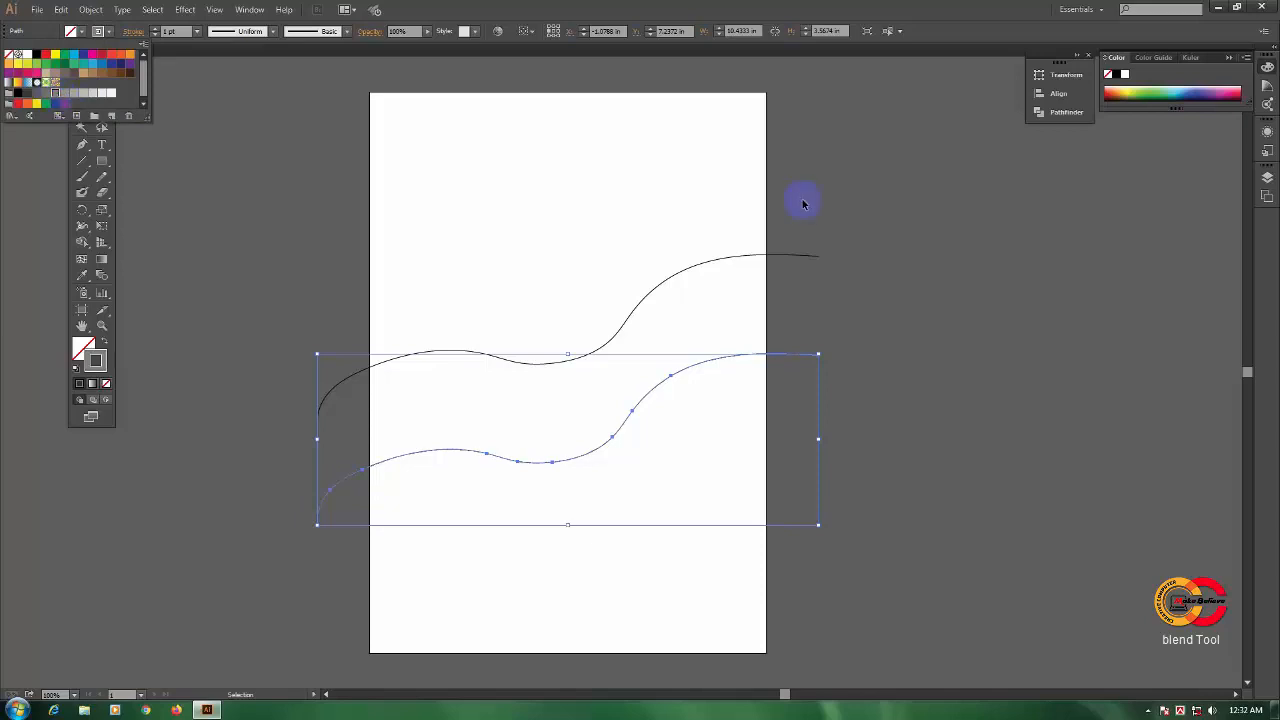
pyautogui.click(829, 155)
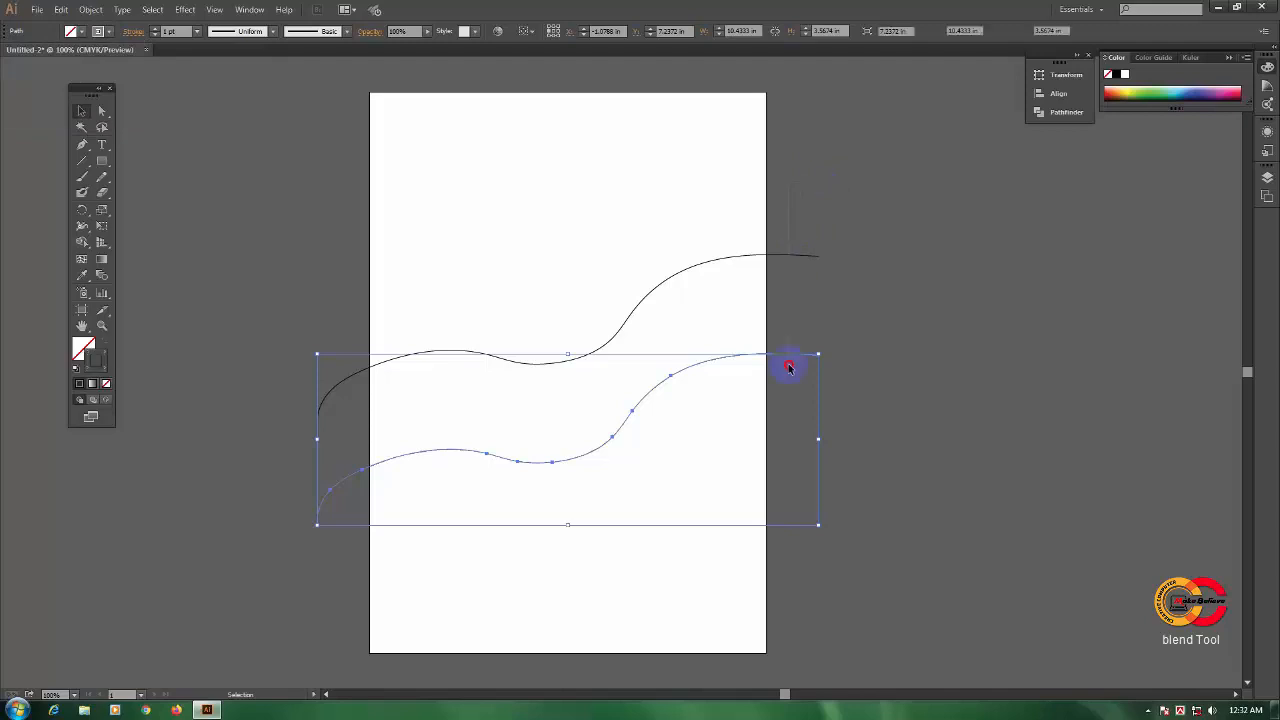
# Select both wavy lines and make a blend between them.
pyautogui.hotkey('ctrl', 'a')
pyautogui.click(82, 113)
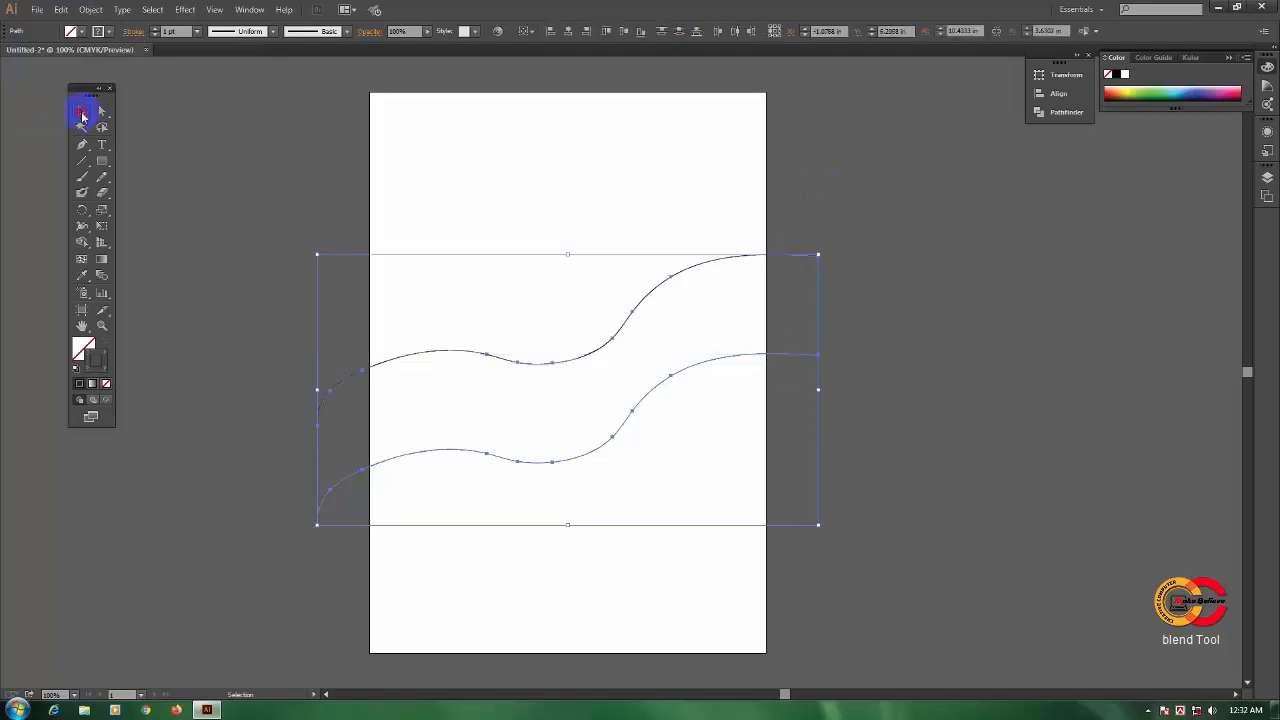
pyautogui.click(87, 112)
pyautogui.click(846, 189)
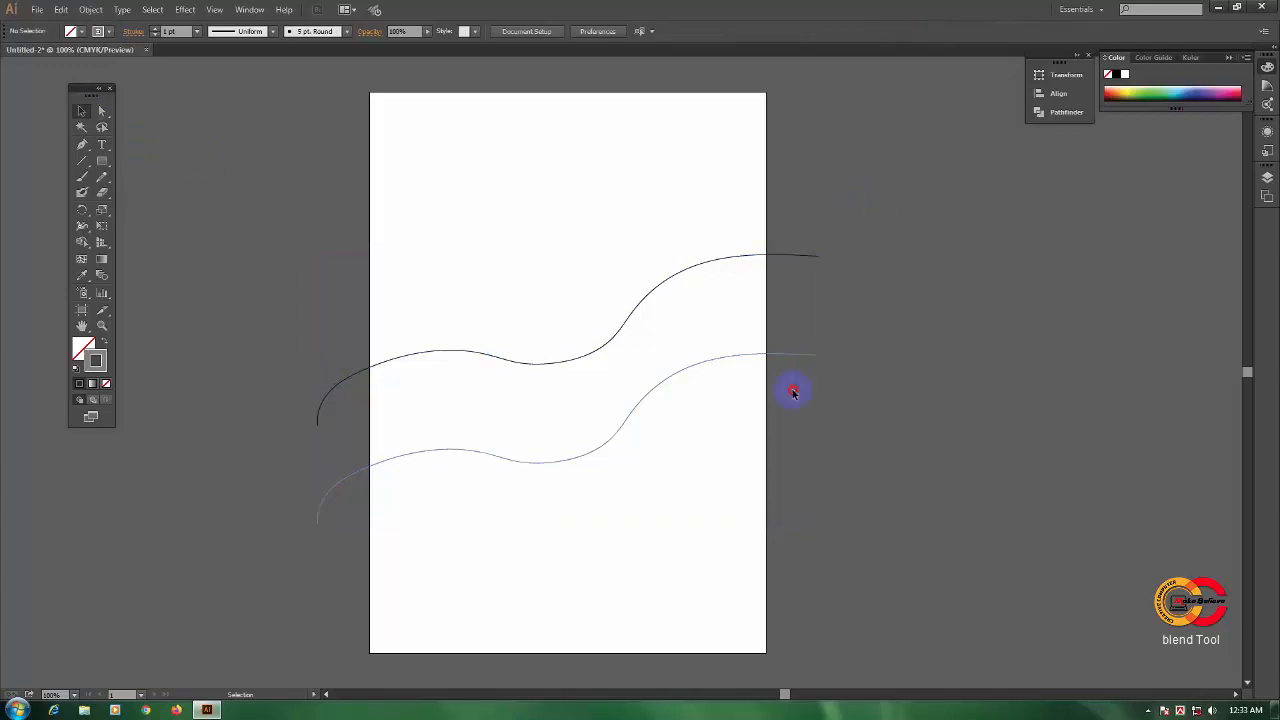
pyautogui.moveTo(791, 395); pyautogui.dragTo(803, 374)
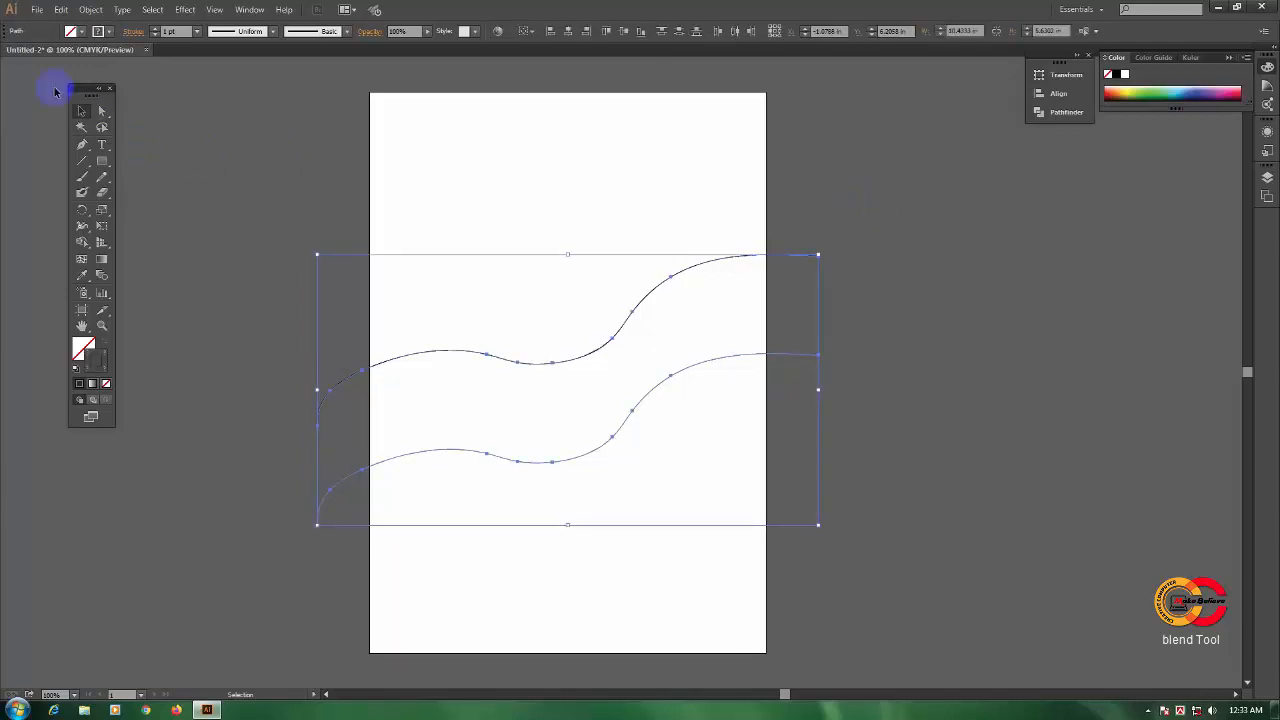
pyautogui.click(91, 10)
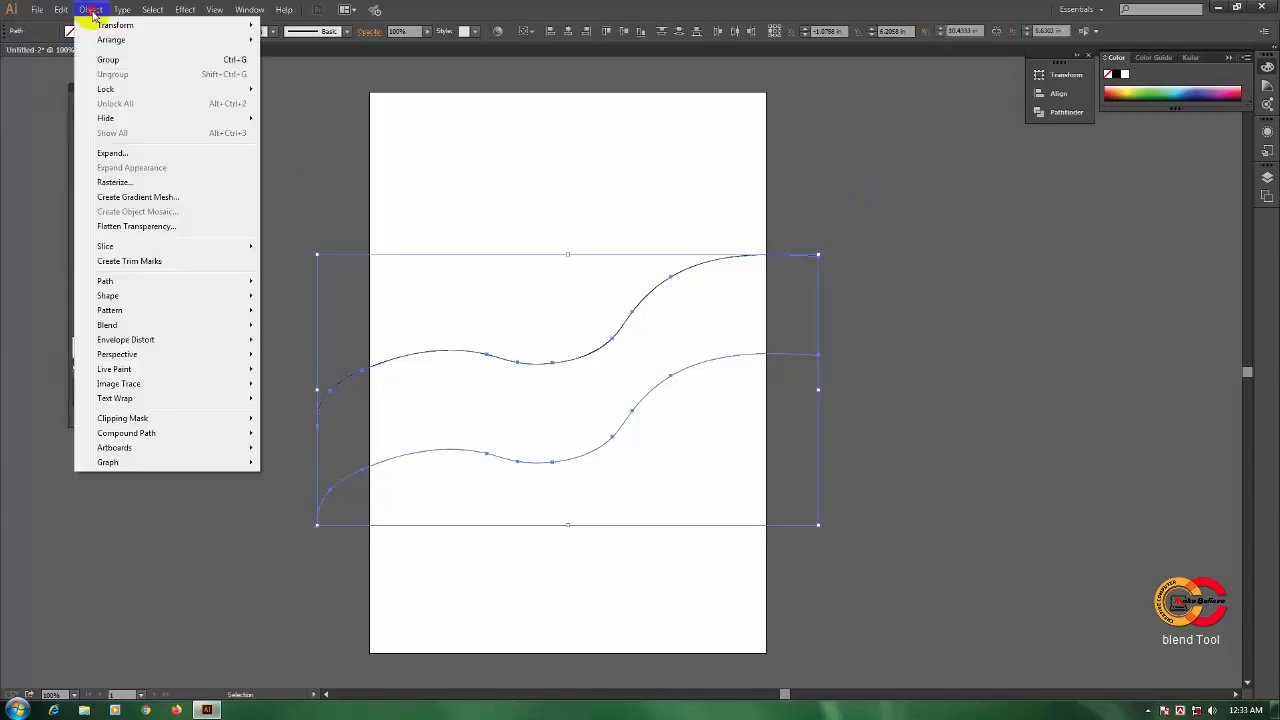
pyautogui.moveTo(109, 330)
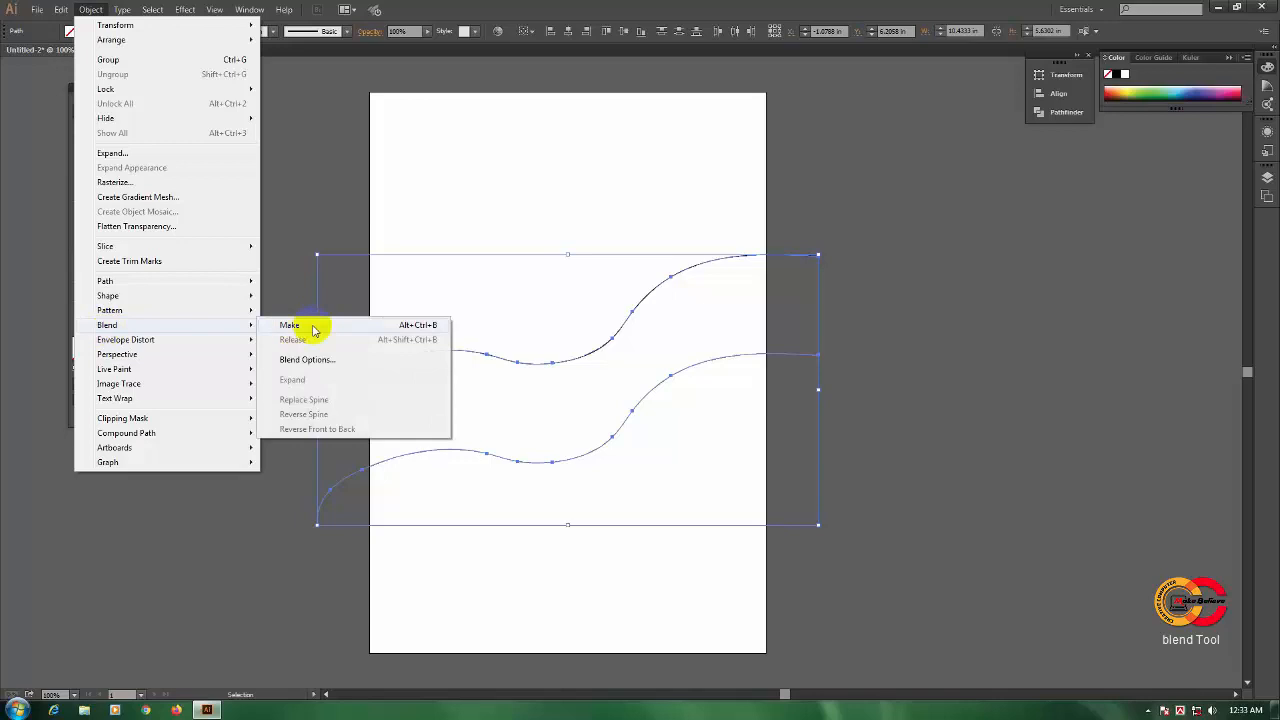
pyautogui.click(312, 327)
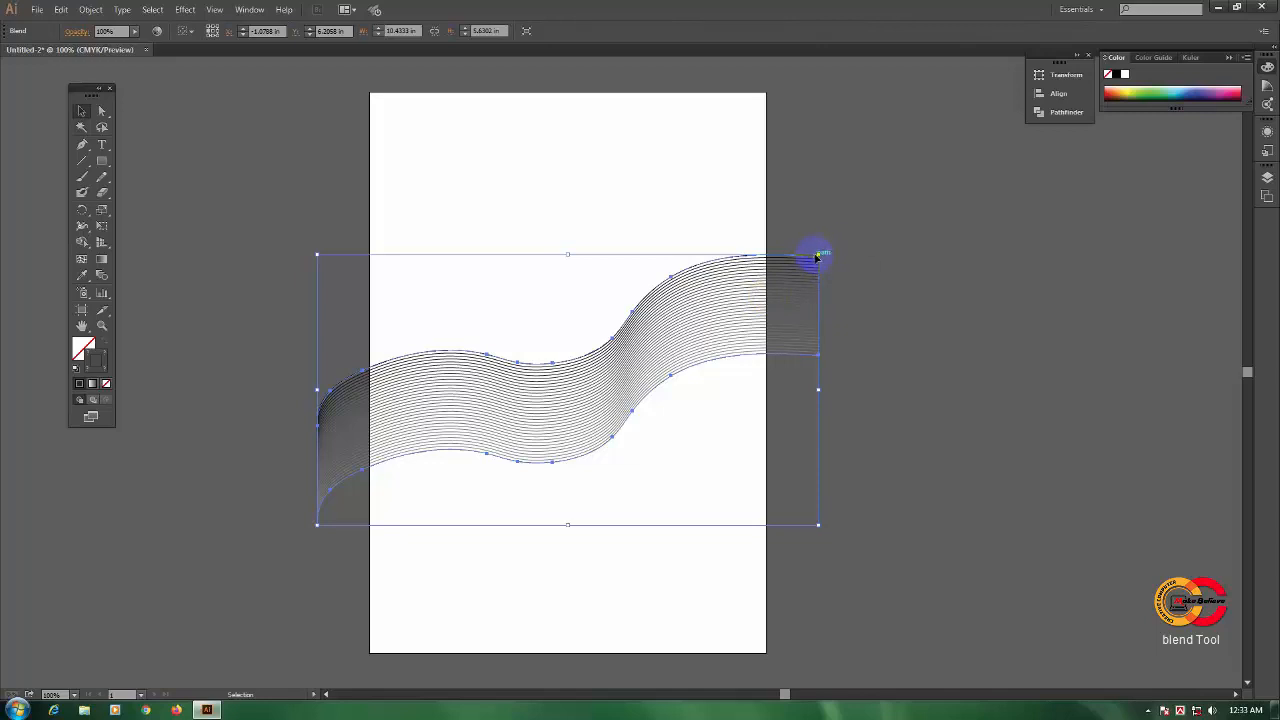
# Rotate the blend slightly counterclockwise and open it in isolation mode.
pyautogui.moveTo(817, 255); pyautogui.dragTo(811, 221)
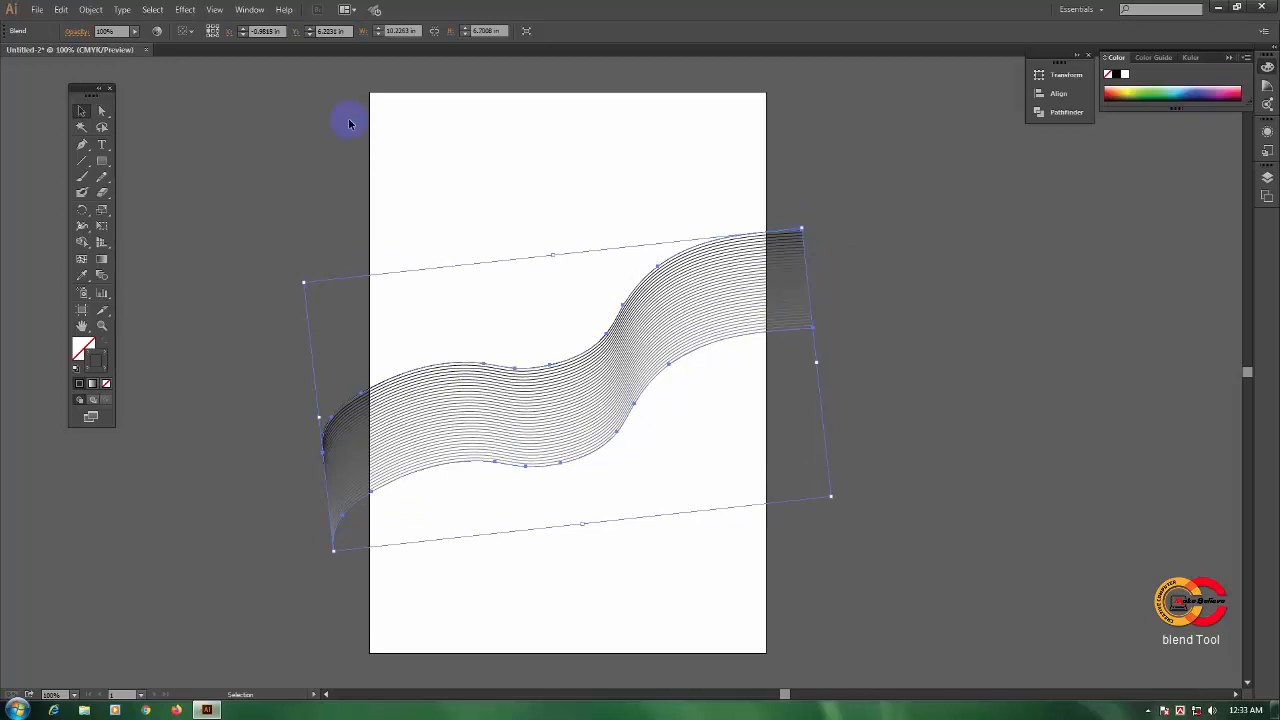
pyautogui.click(692, 281)
pyautogui.doubleClick(692, 281)
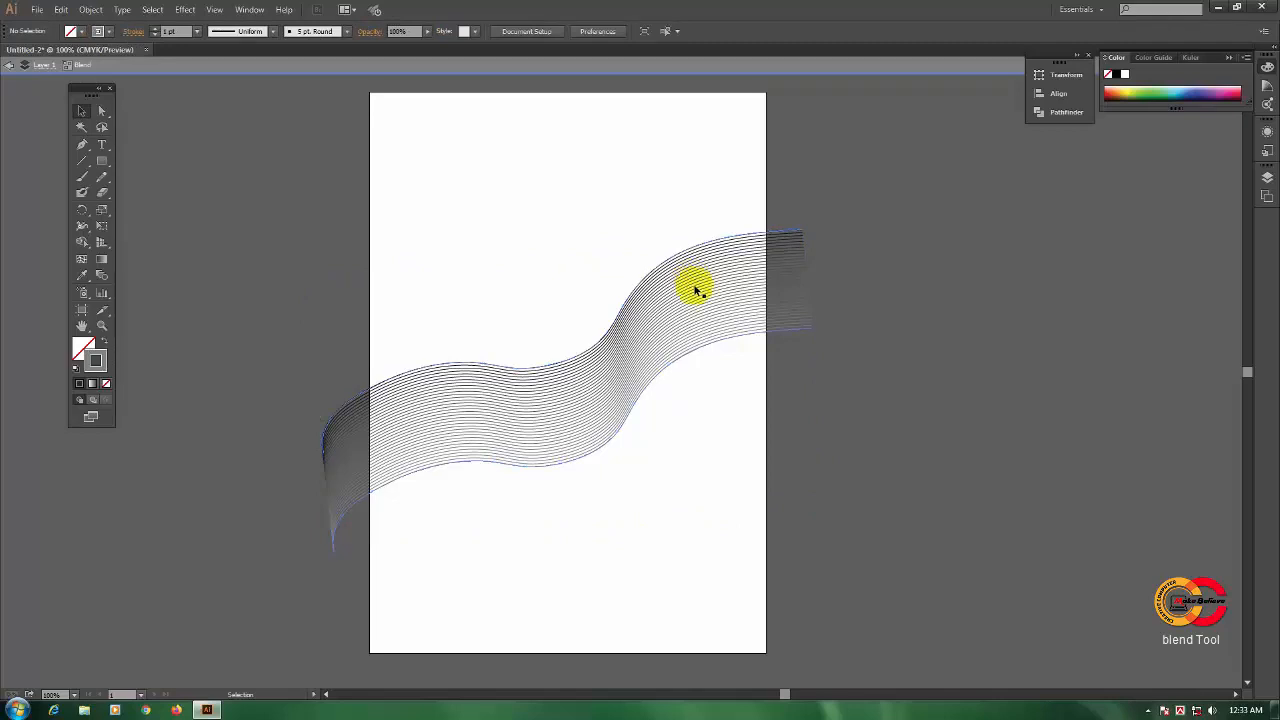
# With Direct Selection, pull two anchor points of the blend's upper curve down toward the lower curve to form sharp folds.
pyautogui.click(105, 113)
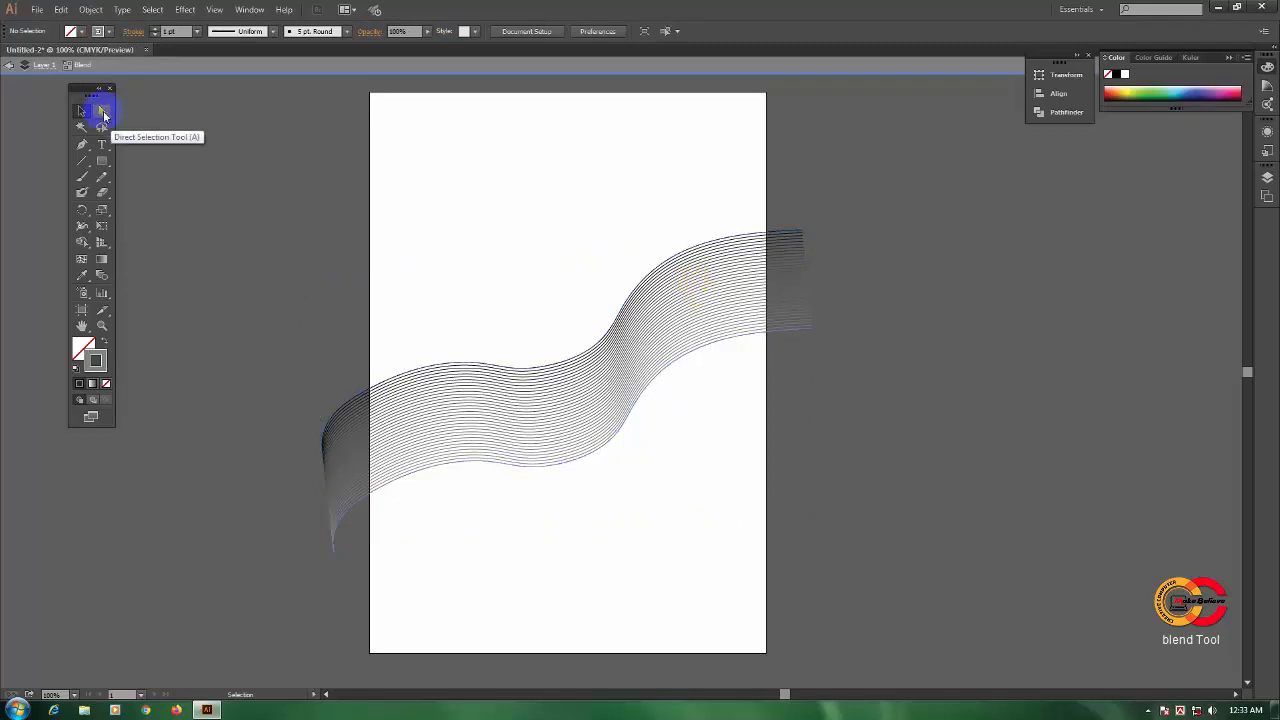
pyautogui.click(103, 114)
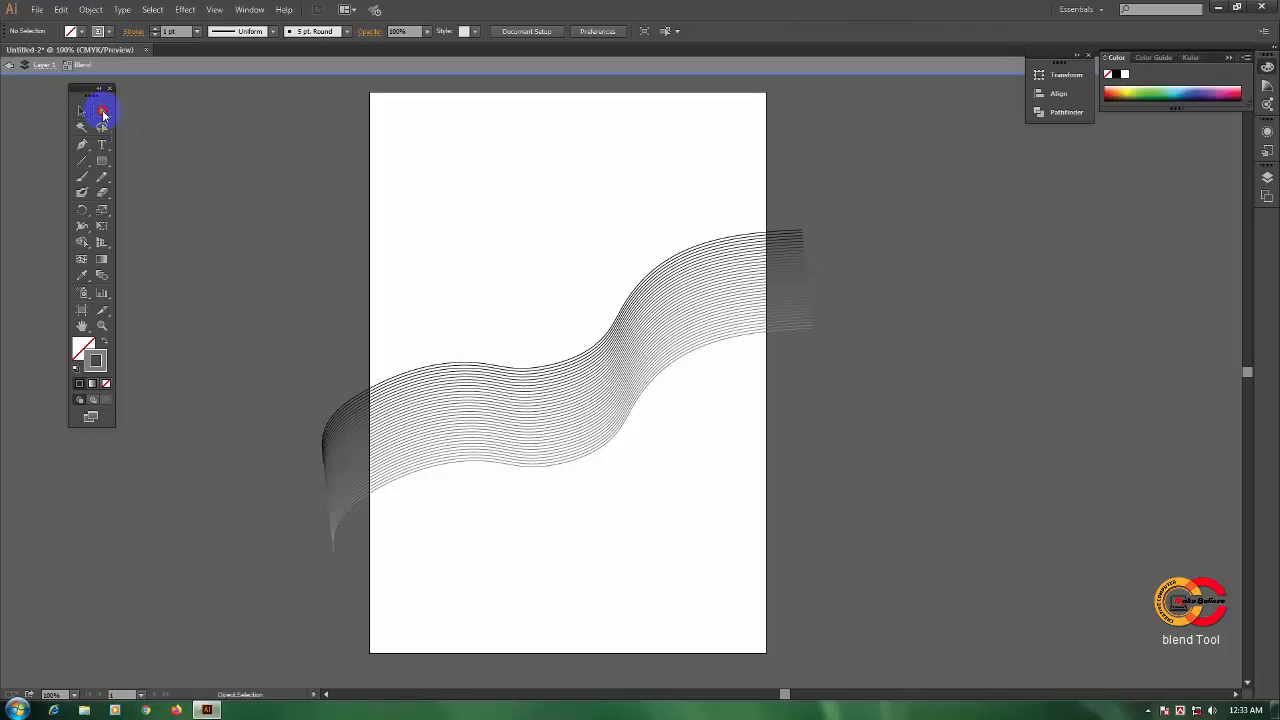
pyautogui.click(696, 284)
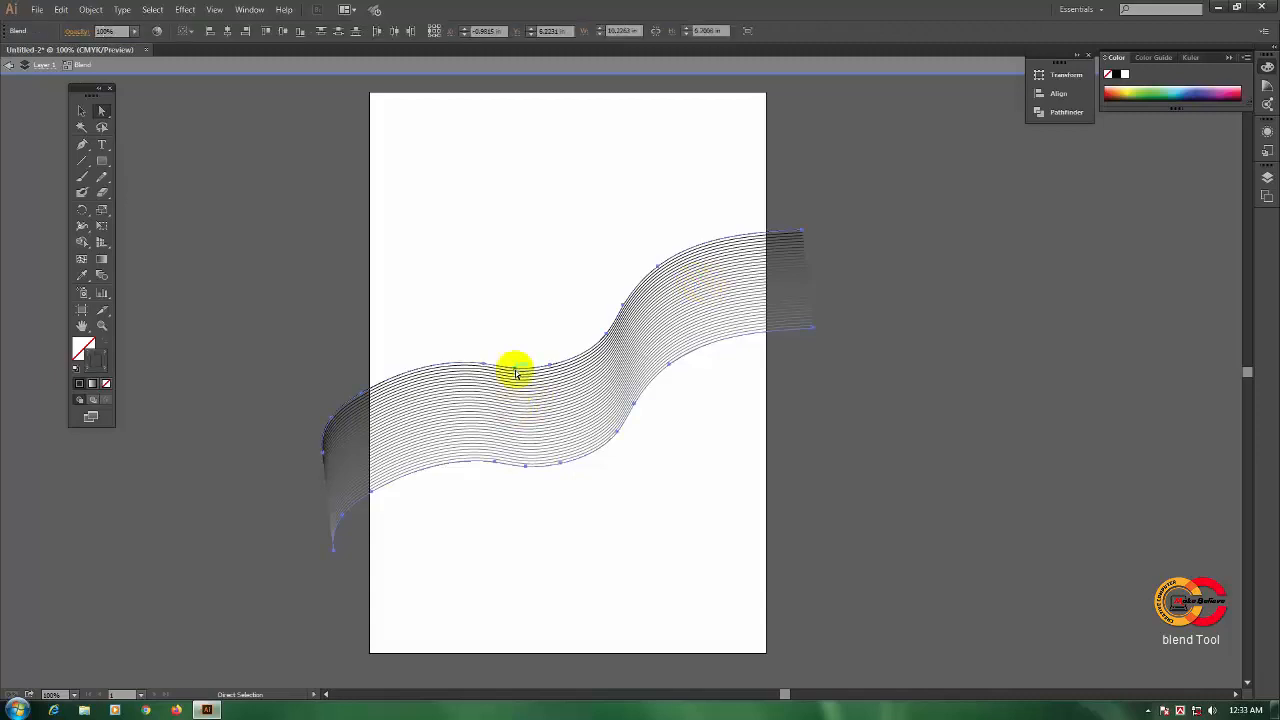
pyautogui.click(658, 269)
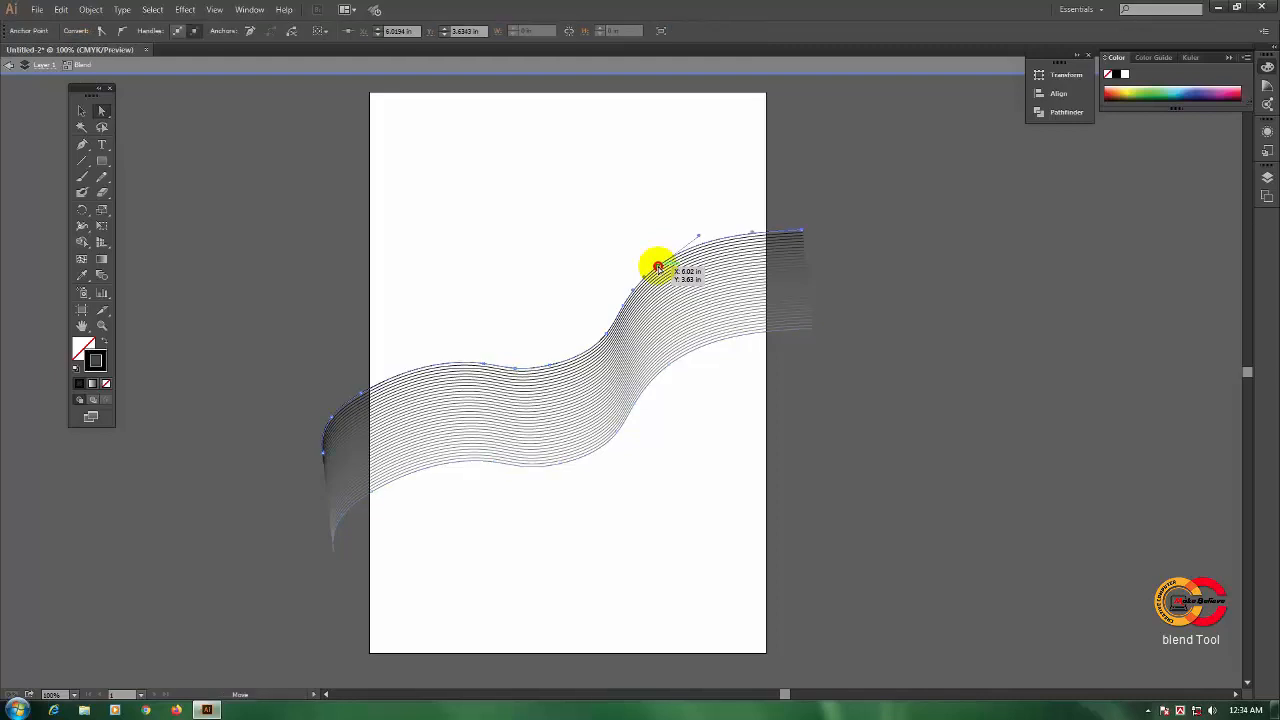
pyautogui.moveTo(658, 269); pyautogui.dragTo(643, 370)
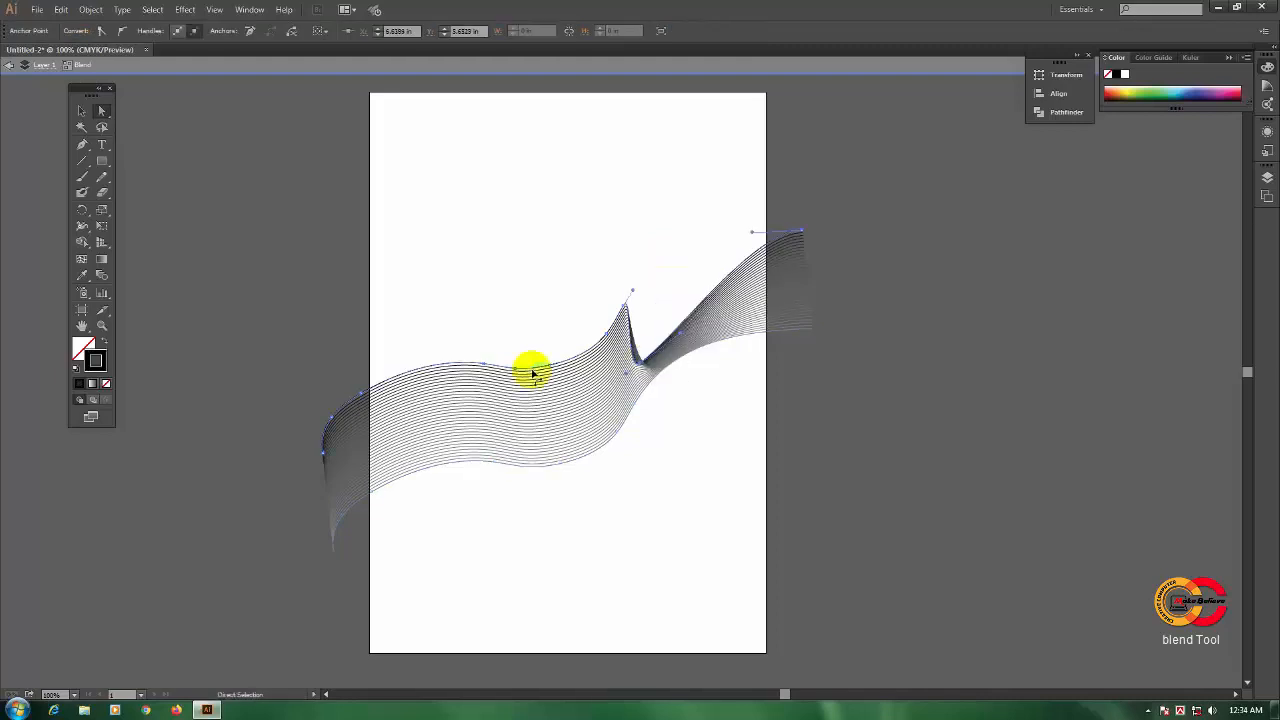
pyautogui.moveTo(531, 367); pyautogui.dragTo(506, 444)
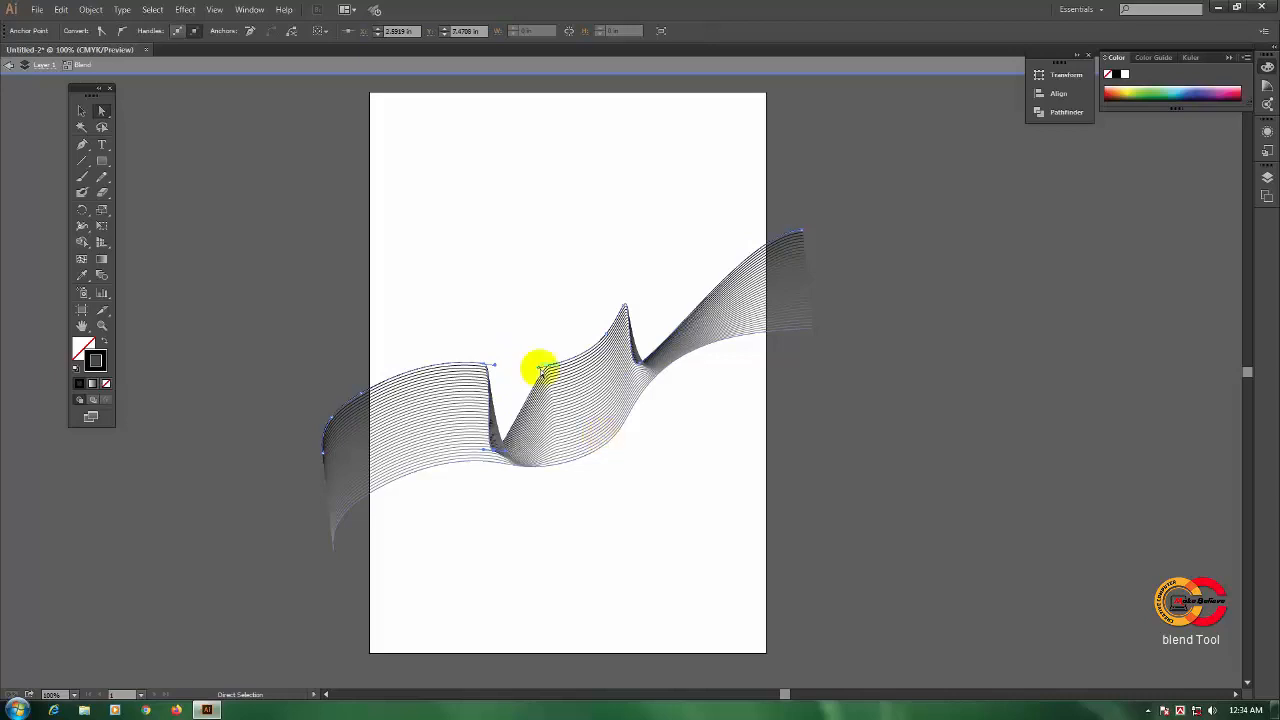
# Adjust the upper curve's anchor points and handles to round the middle wave, shape the central peak and raise the first hump.
pyautogui.moveTo(540, 372); pyautogui.dragTo(612, 352)
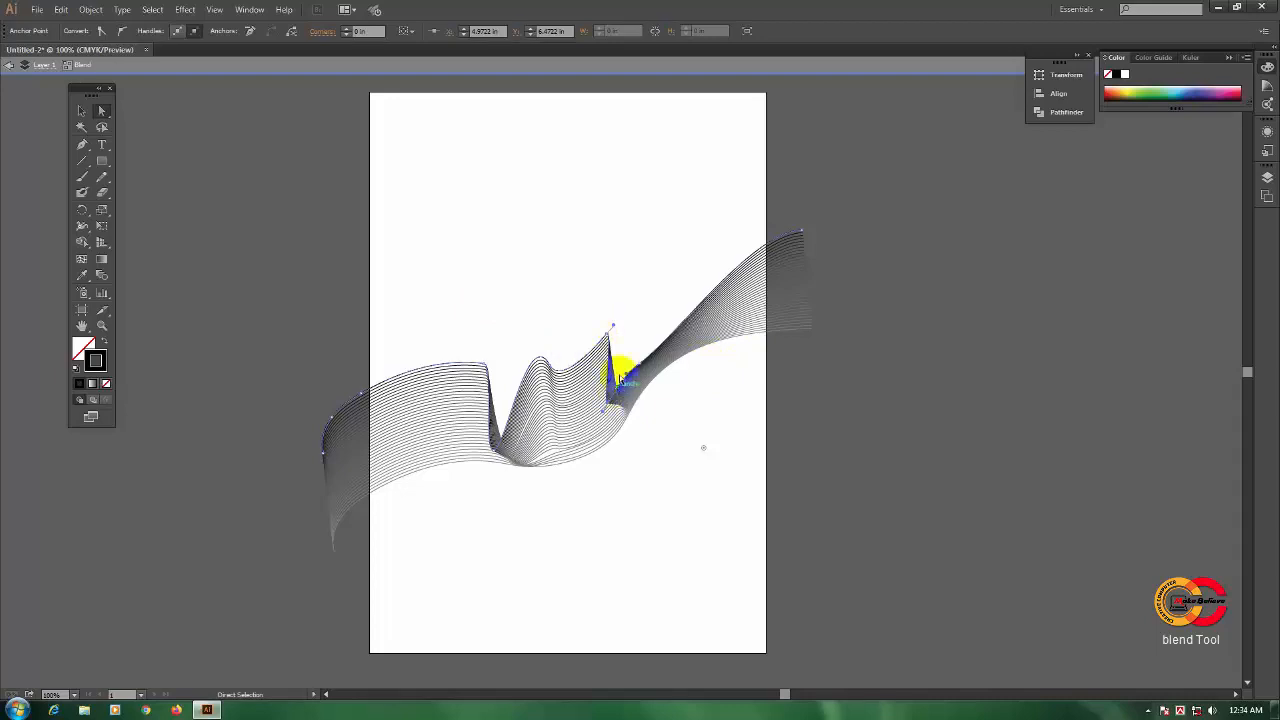
pyautogui.click(612, 331)
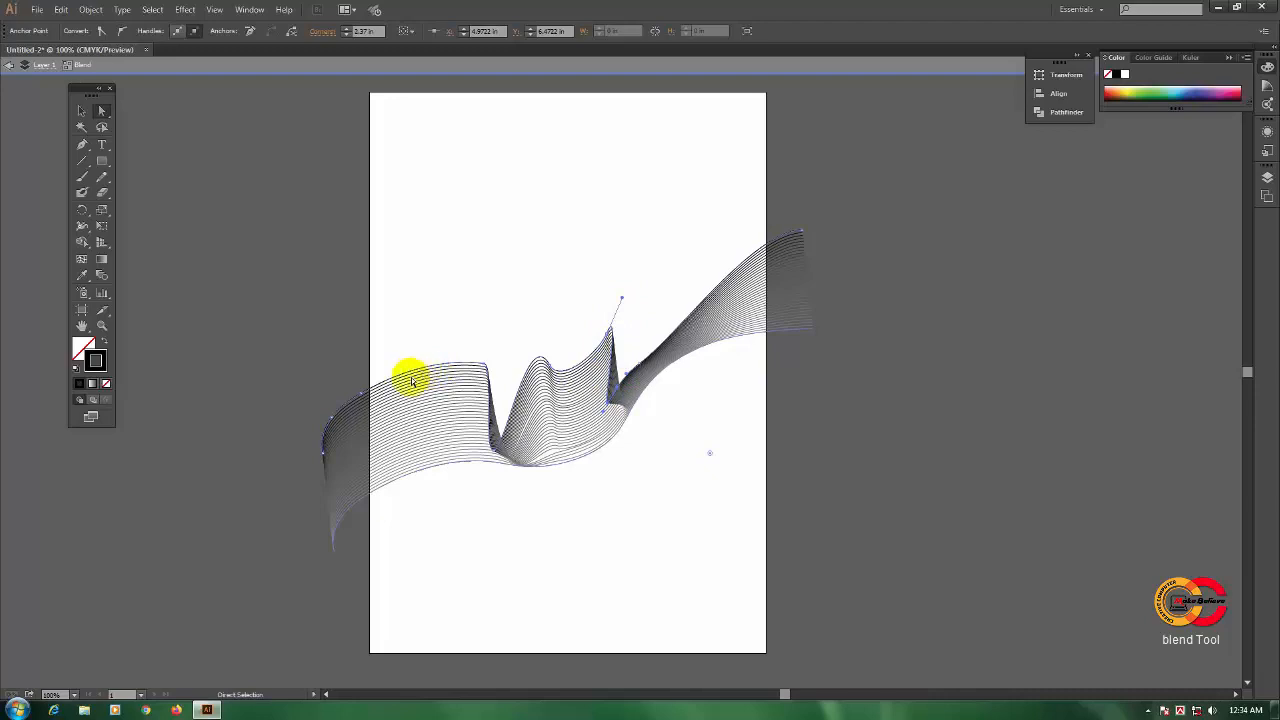
pyautogui.click(434, 360)
pyautogui.moveTo(434, 360); pyautogui.dragTo(465, 317)
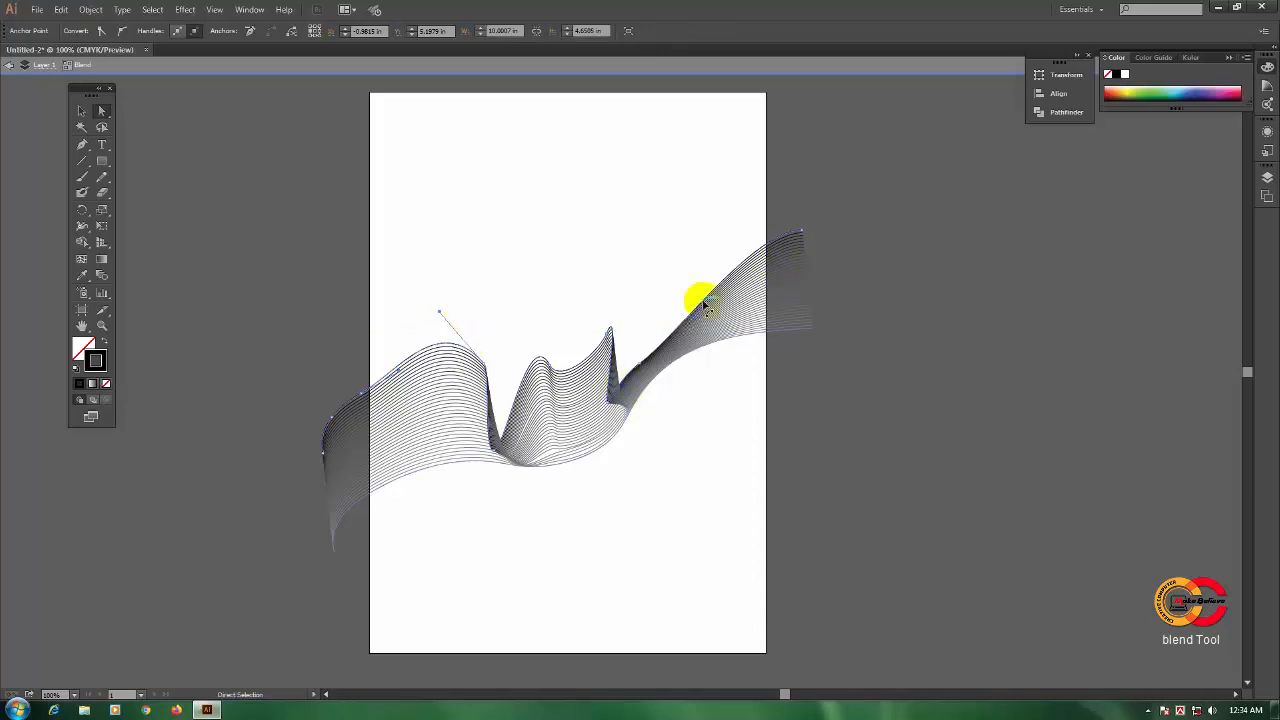
# Bow the upper curve's section after the second fold upward and bend the lower curve beneath the central peak using their direction handles.
pyautogui.click(678, 328)
pyautogui.moveTo(678, 328); pyautogui.dragTo(659, 302)
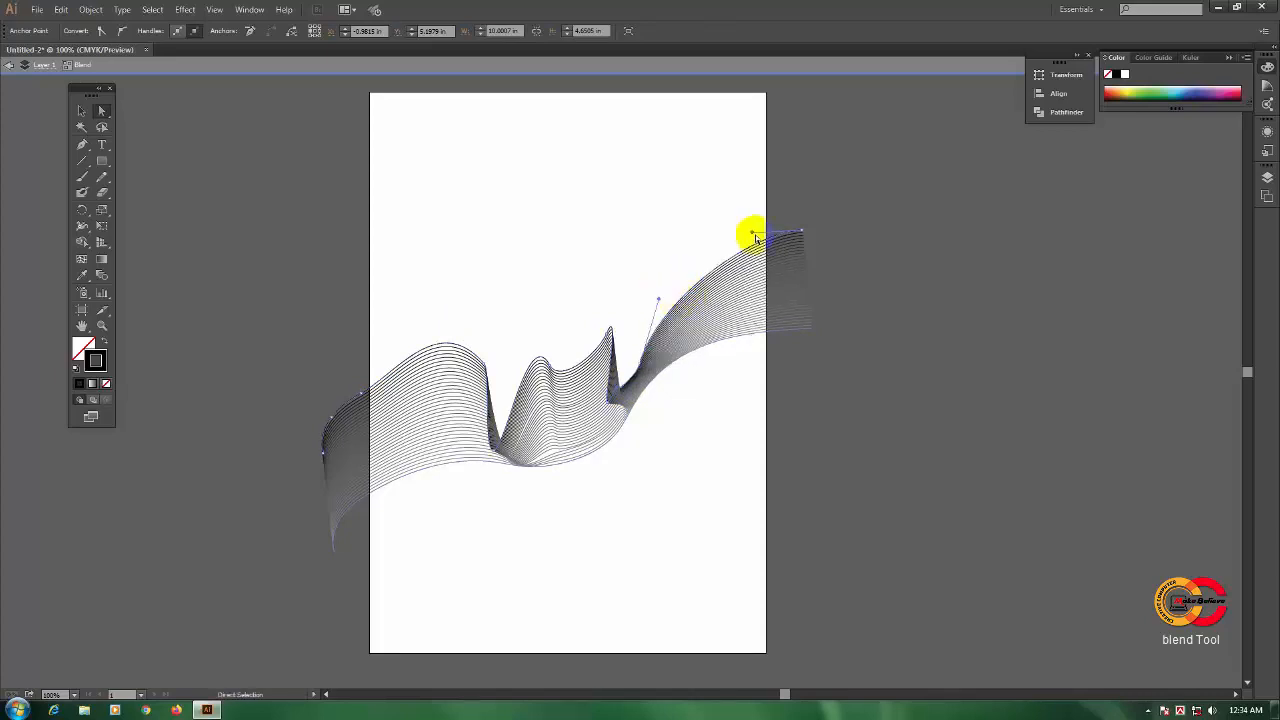
pyautogui.moveTo(753, 233)
pyautogui.mouseDown()
pyautogui.moveTo(753, 218)
pyautogui.moveTo(752, 252)
pyautogui.mouseUp()
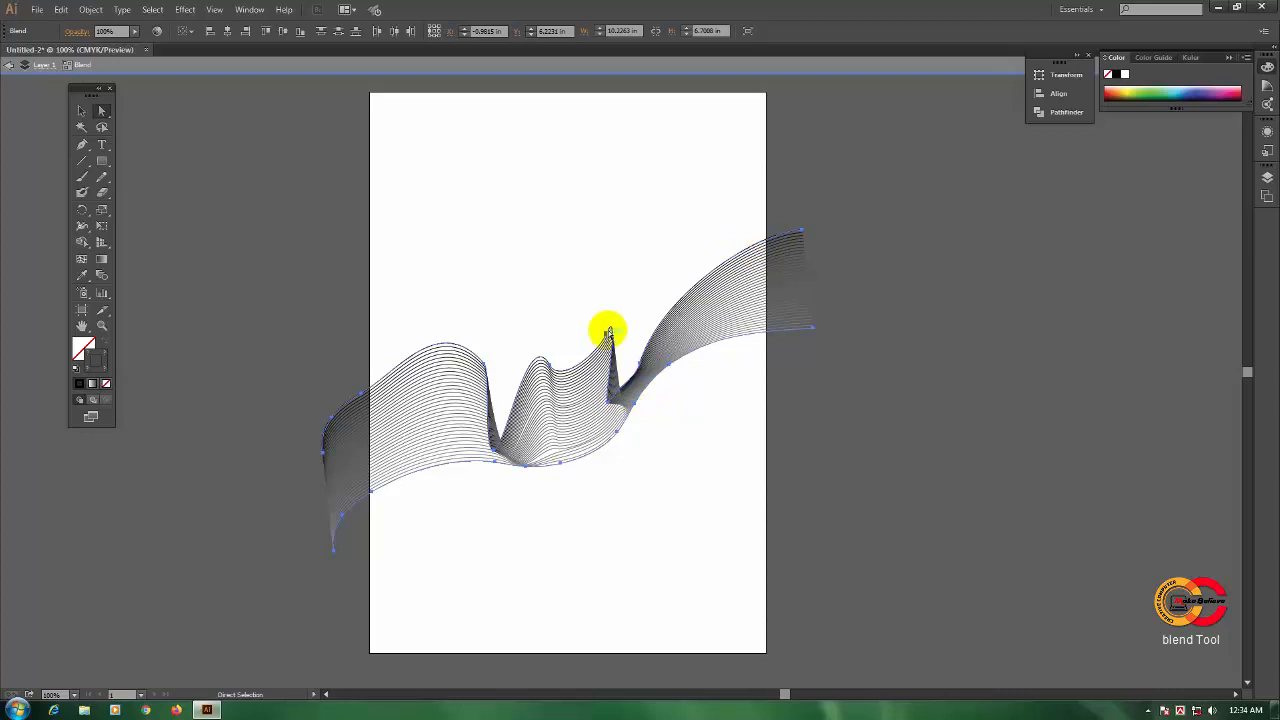
pyautogui.moveTo(625, 427)
pyautogui.mouseDown()
pyautogui.moveTo(615, 421)
pyautogui.moveTo(612, 440)
pyautogui.moveTo(632, 454)
pyautogui.mouseUp()
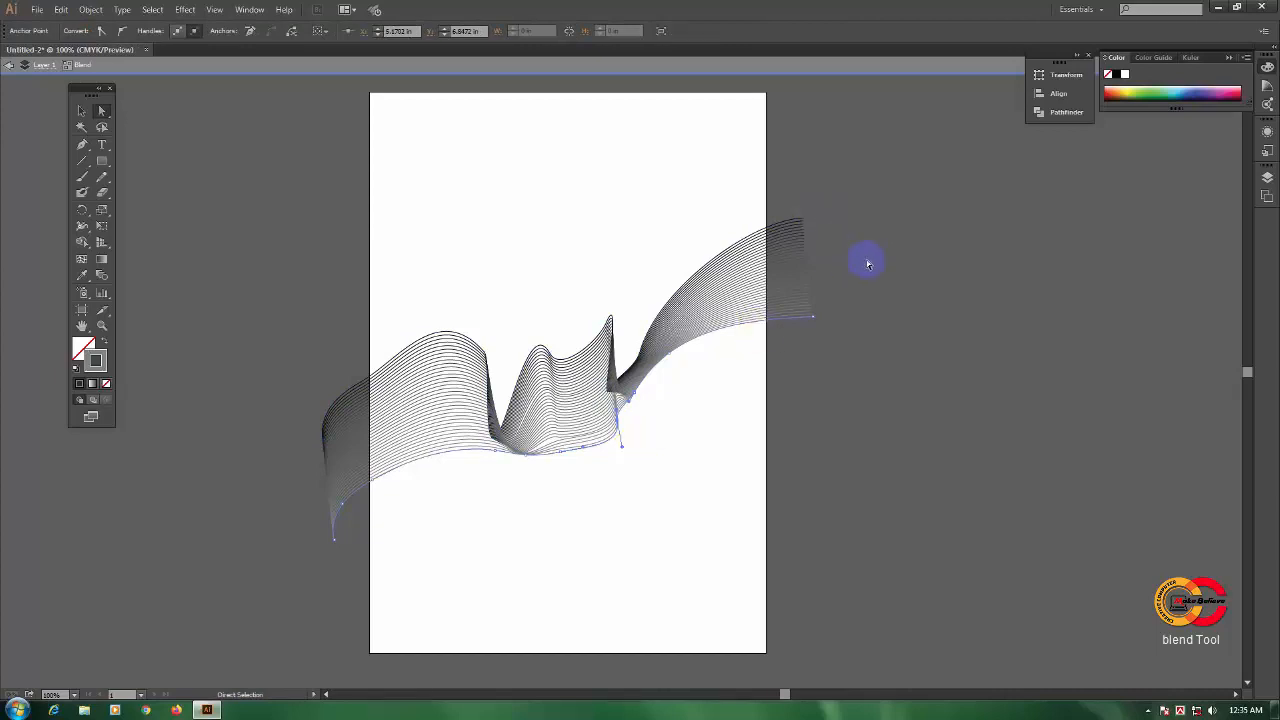
# Exit isolation mode, select the whole blend and move it down about 0.2 in.
pyautogui.click(768, 270)
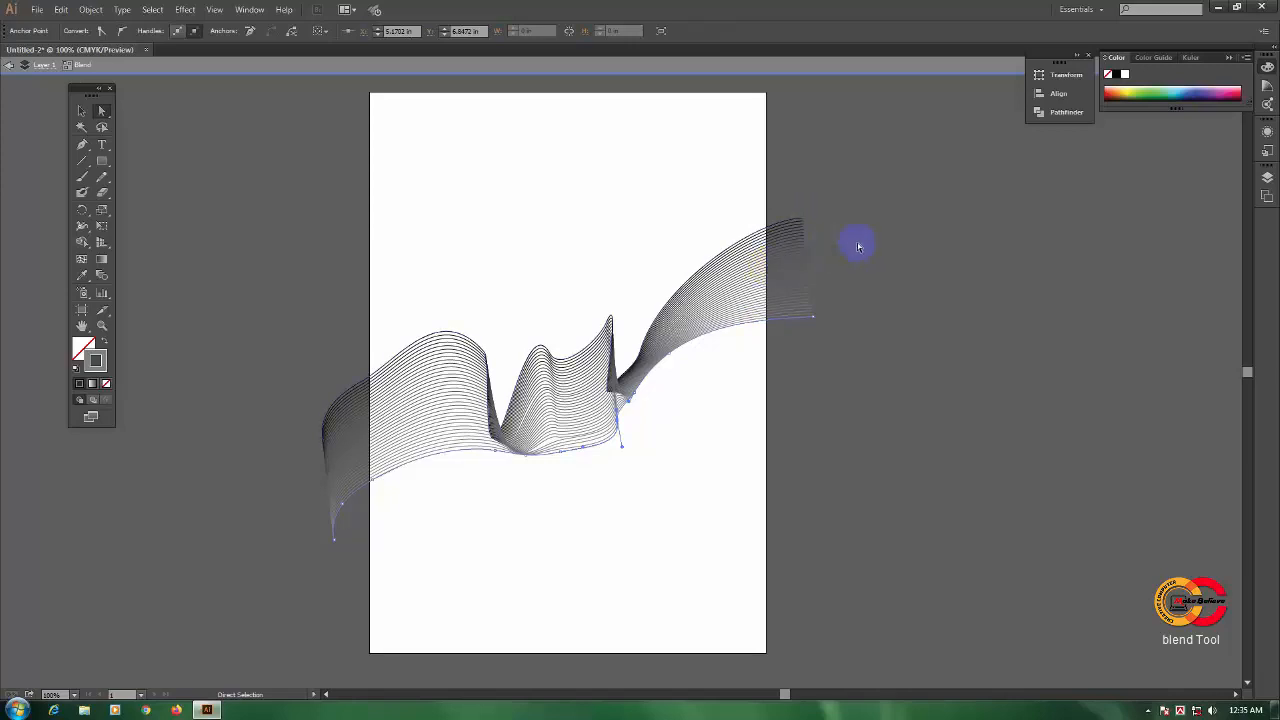
pyautogui.click(559, 181)
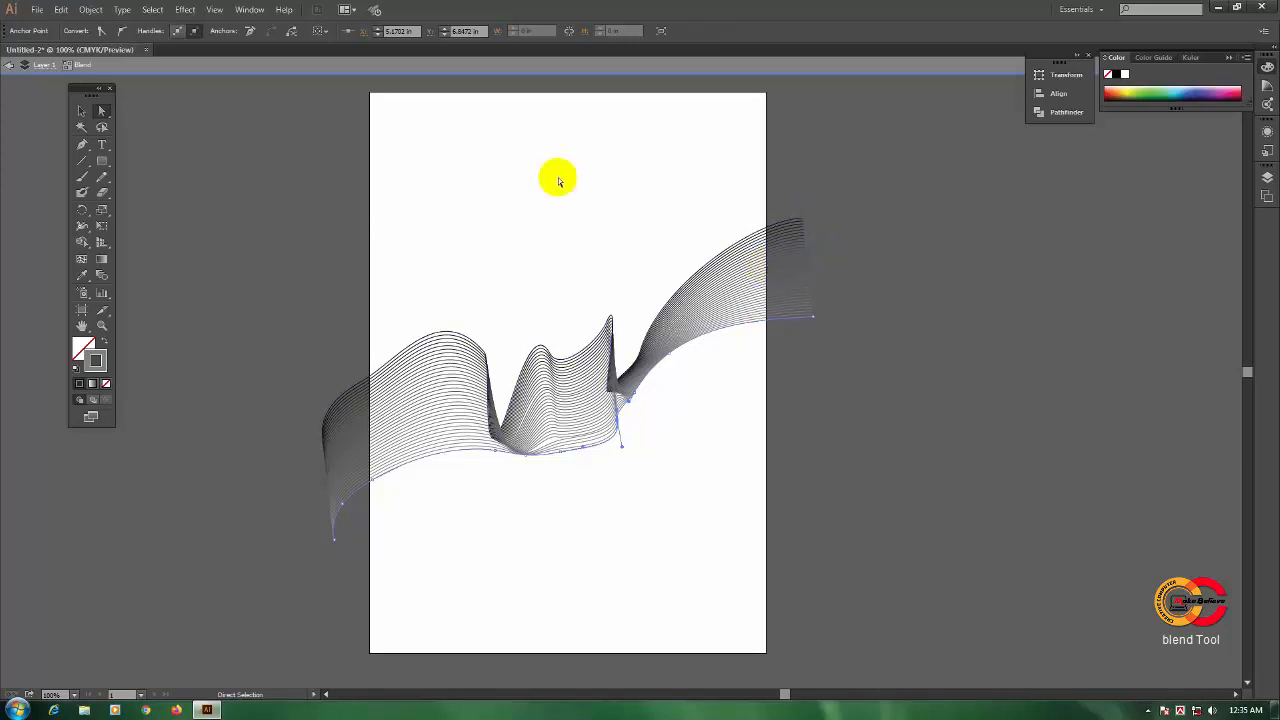
pyautogui.doubleClick(371, 238)
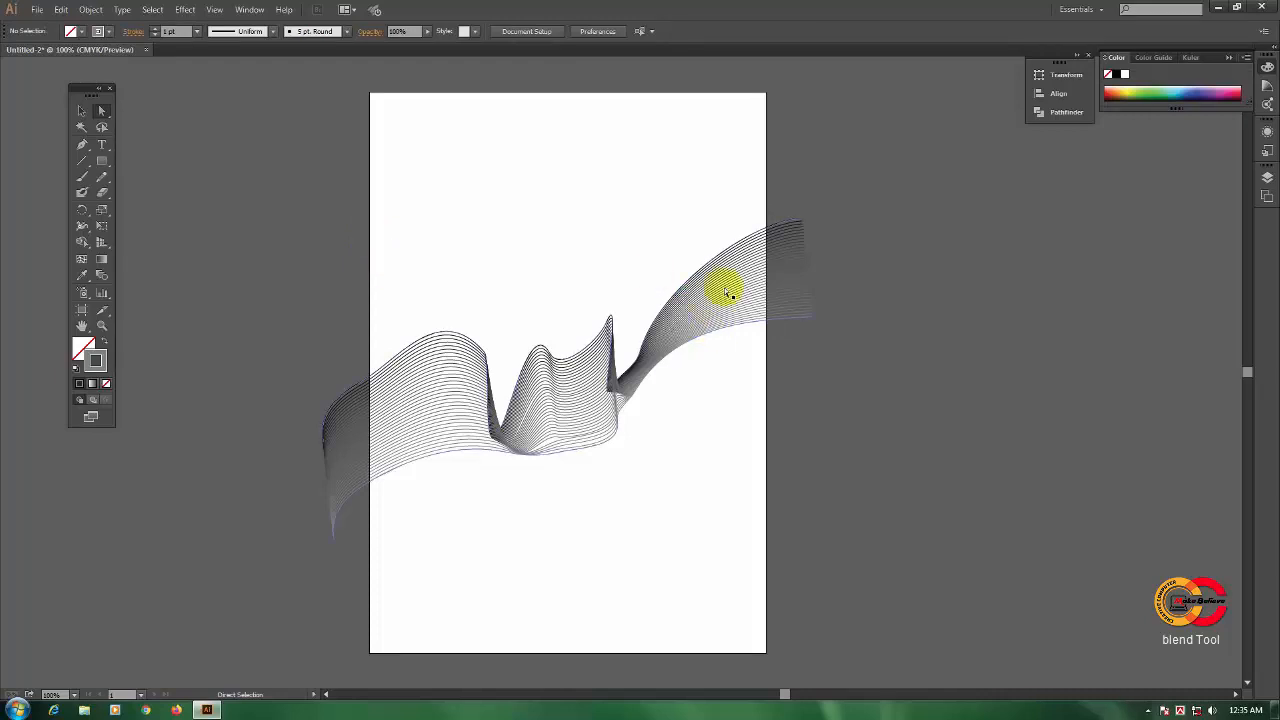
pyautogui.click(762, 352)
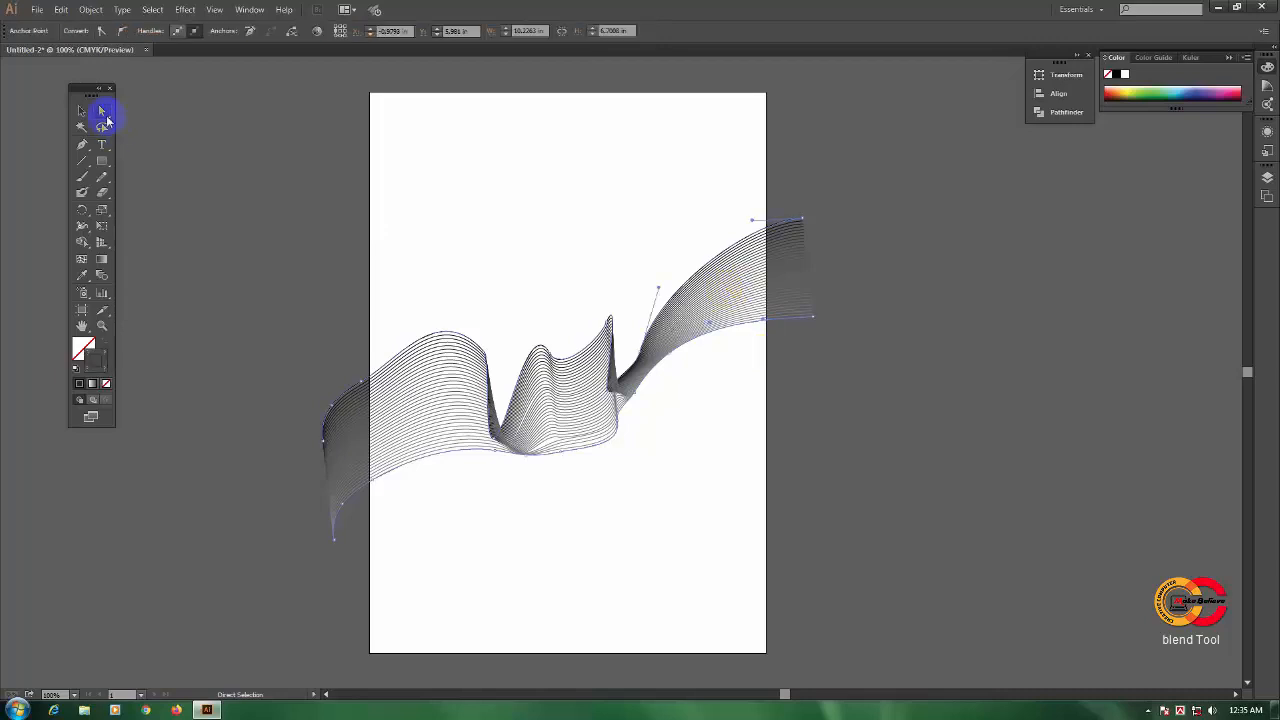
pyautogui.click(81, 115)
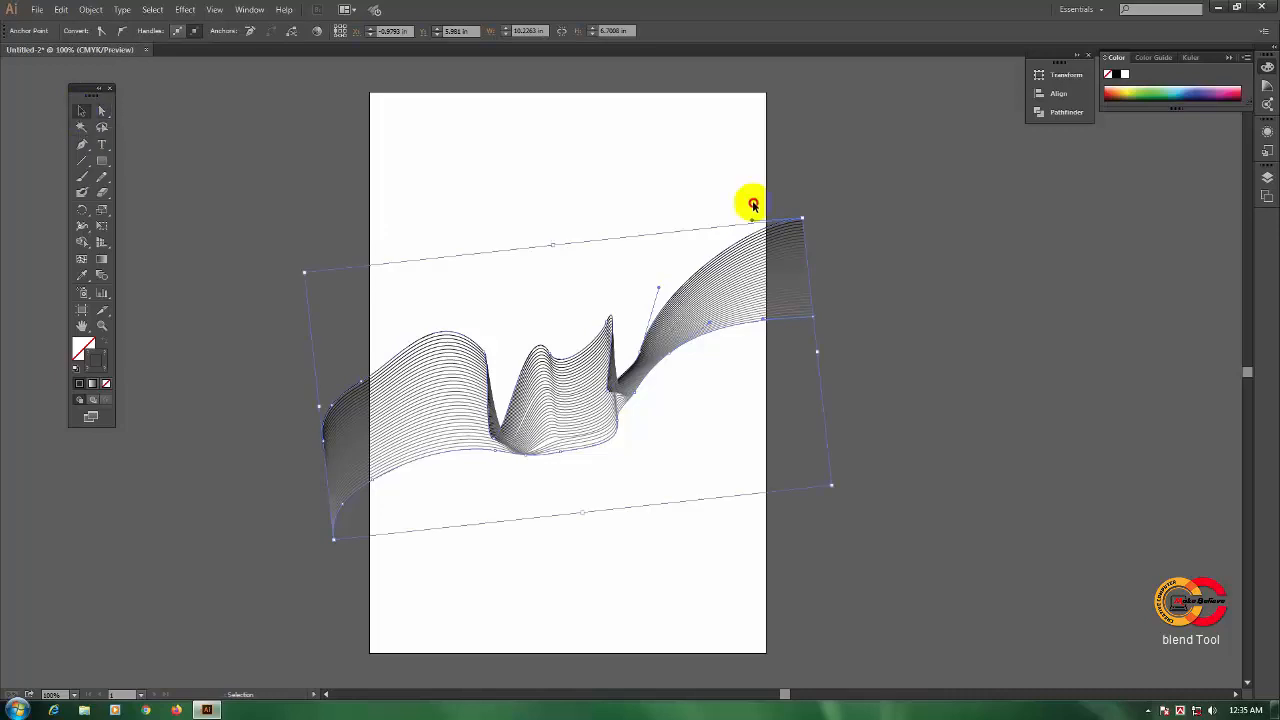
pyautogui.moveTo(786, 234); pyautogui.dragTo(786, 244)
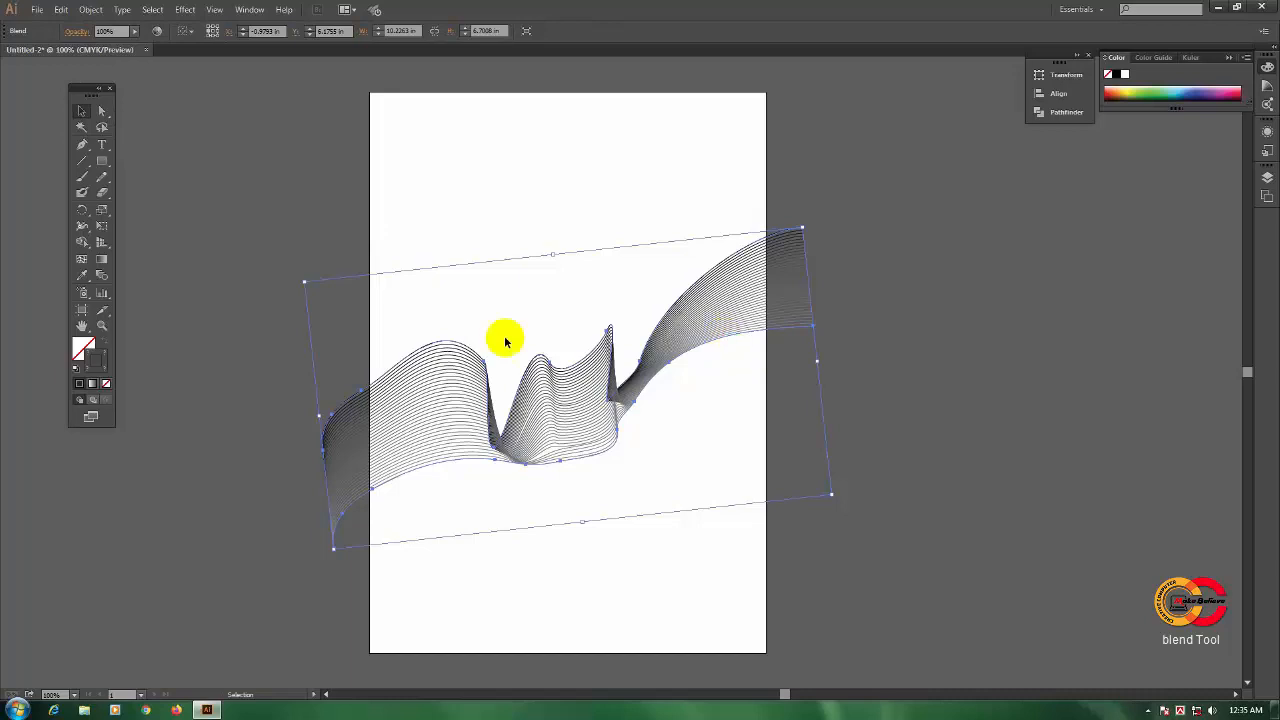
# Try several warm stroke colours from the spectrum on the blend, ending with an orange-red.
pyautogui.click(93, 358)
pyautogui.click(1118, 92)
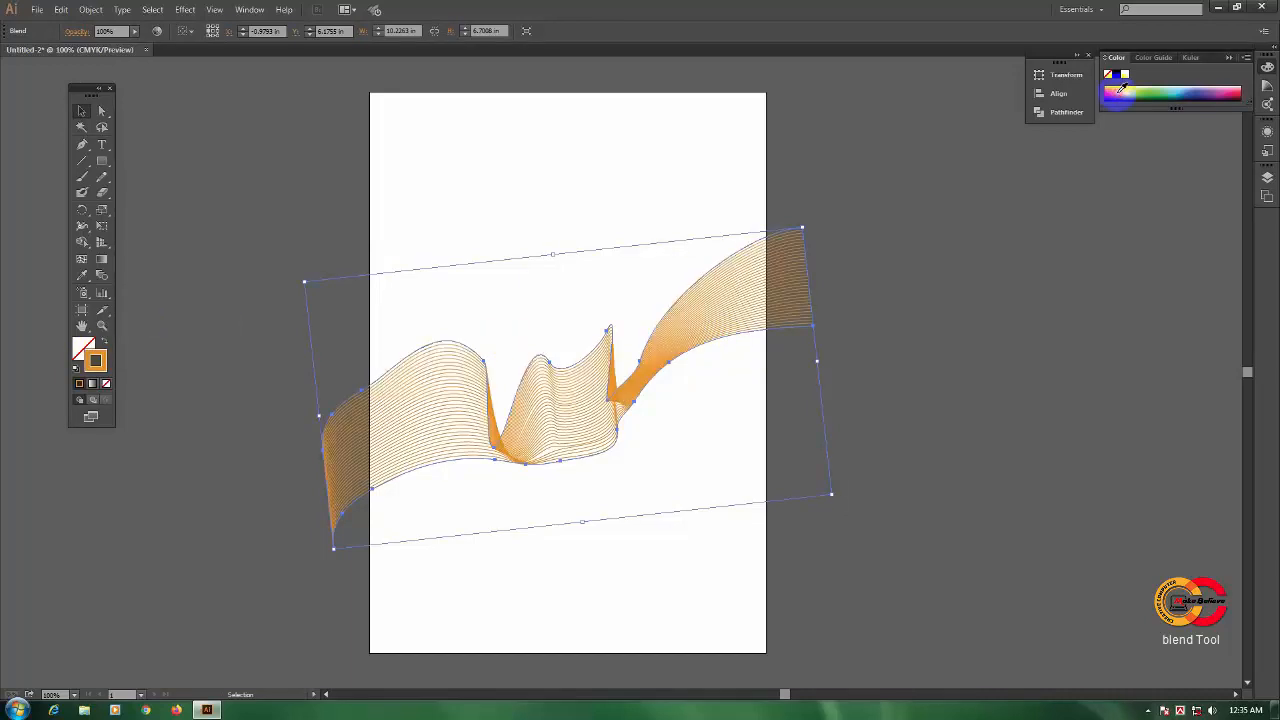
pyautogui.click(1118, 91)
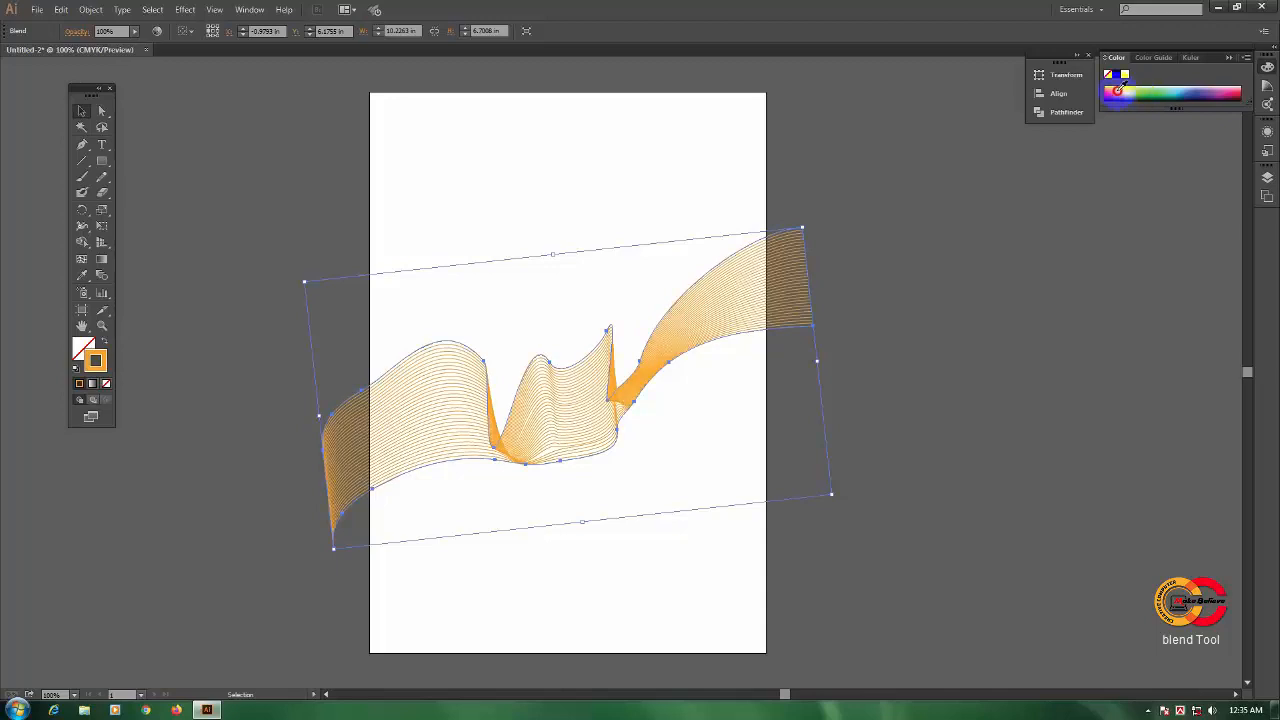
pyautogui.click(1113, 91)
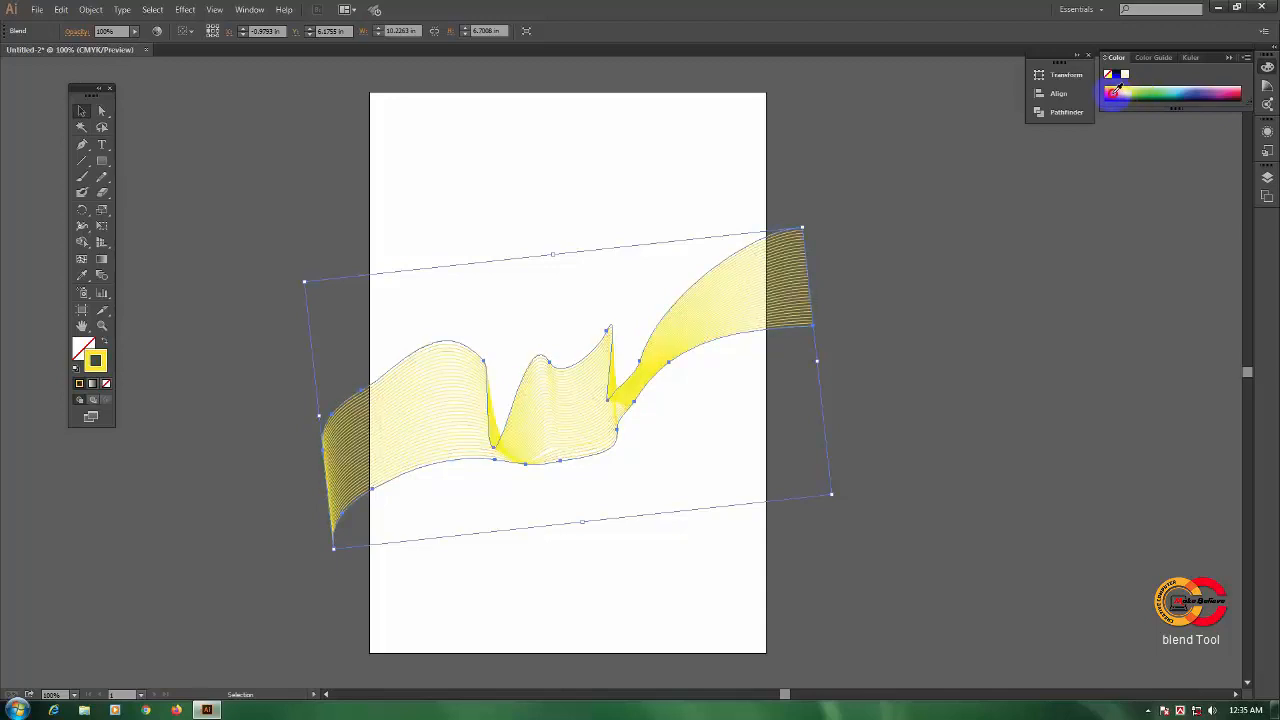
pyautogui.click(1113, 92)
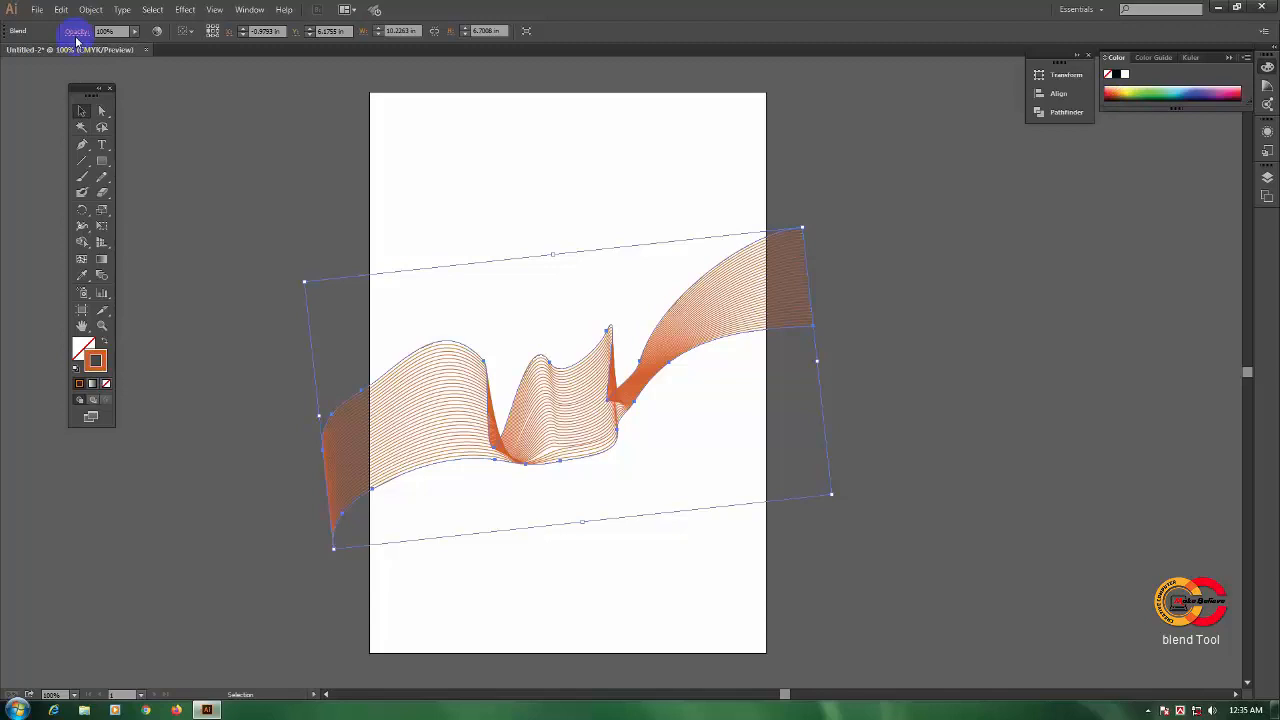
# Apply the Orange, Yellow preset as a linear gradient to the blend's stroke.
pyautogui.doubleClick(104, 261)
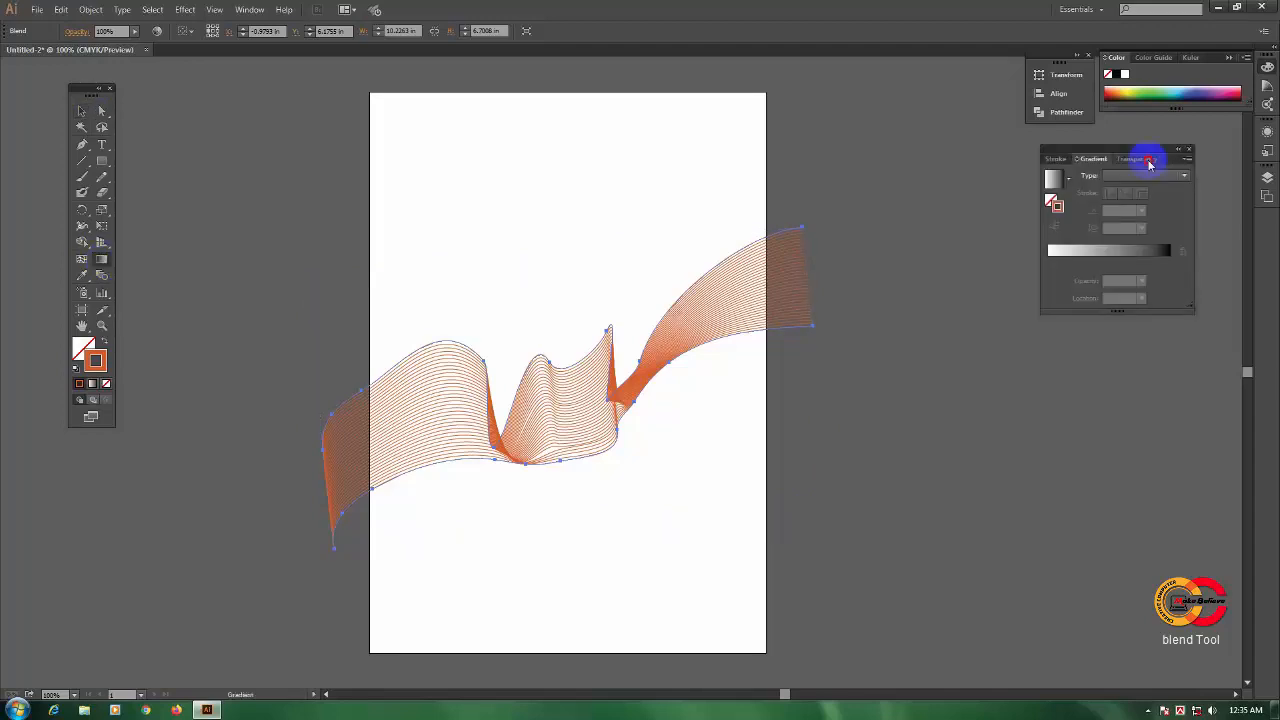
pyautogui.moveTo(1149, 164); pyautogui.dragTo(996, 160)
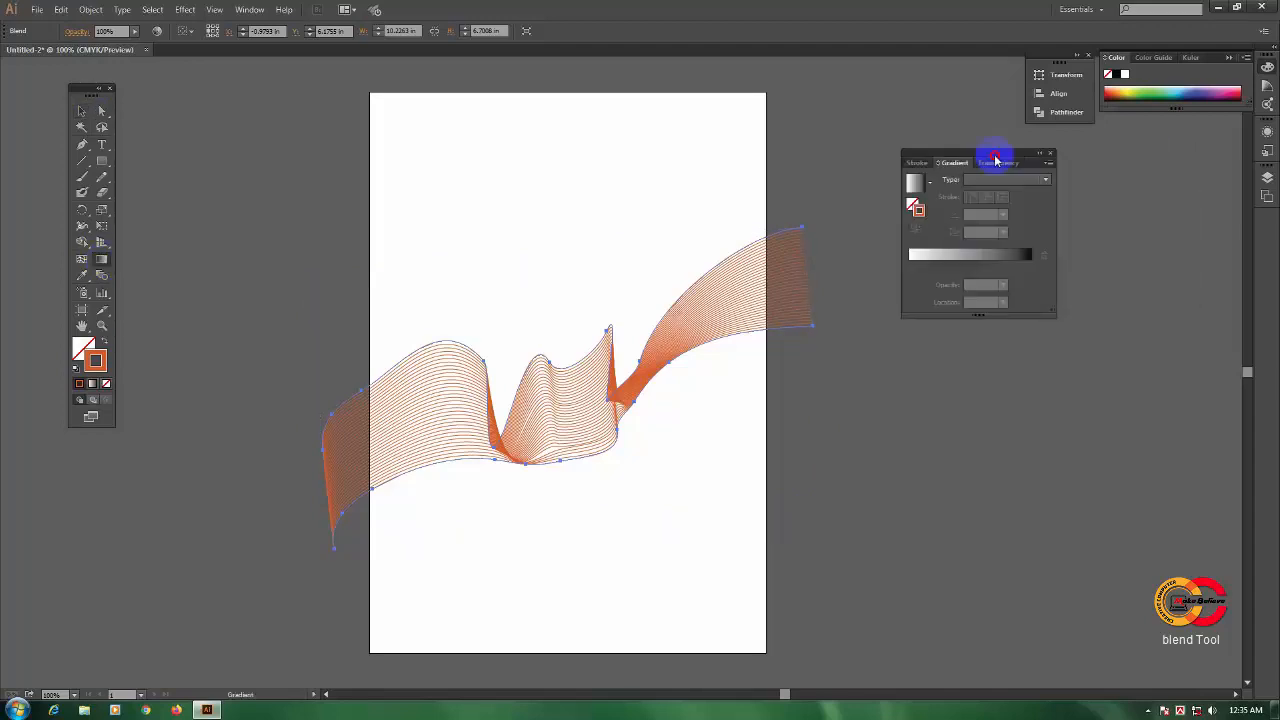
pyautogui.click(920, 210)
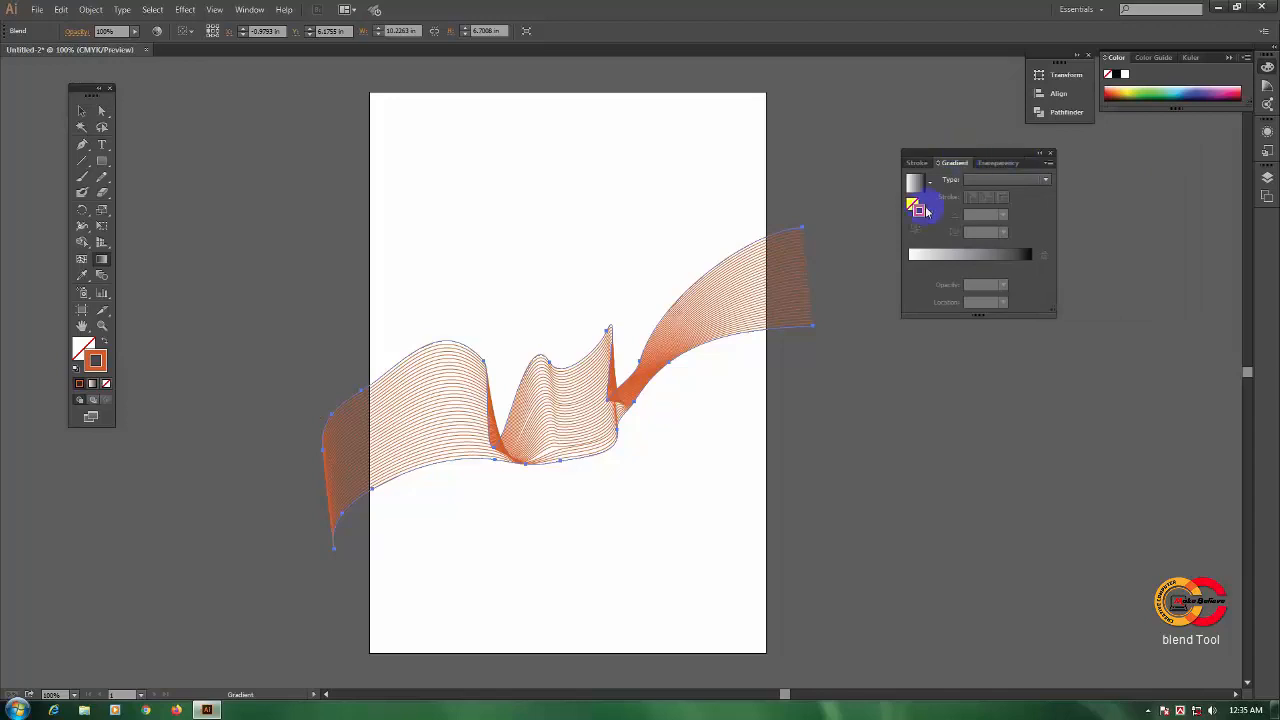
pyautogui.click(930, 183)
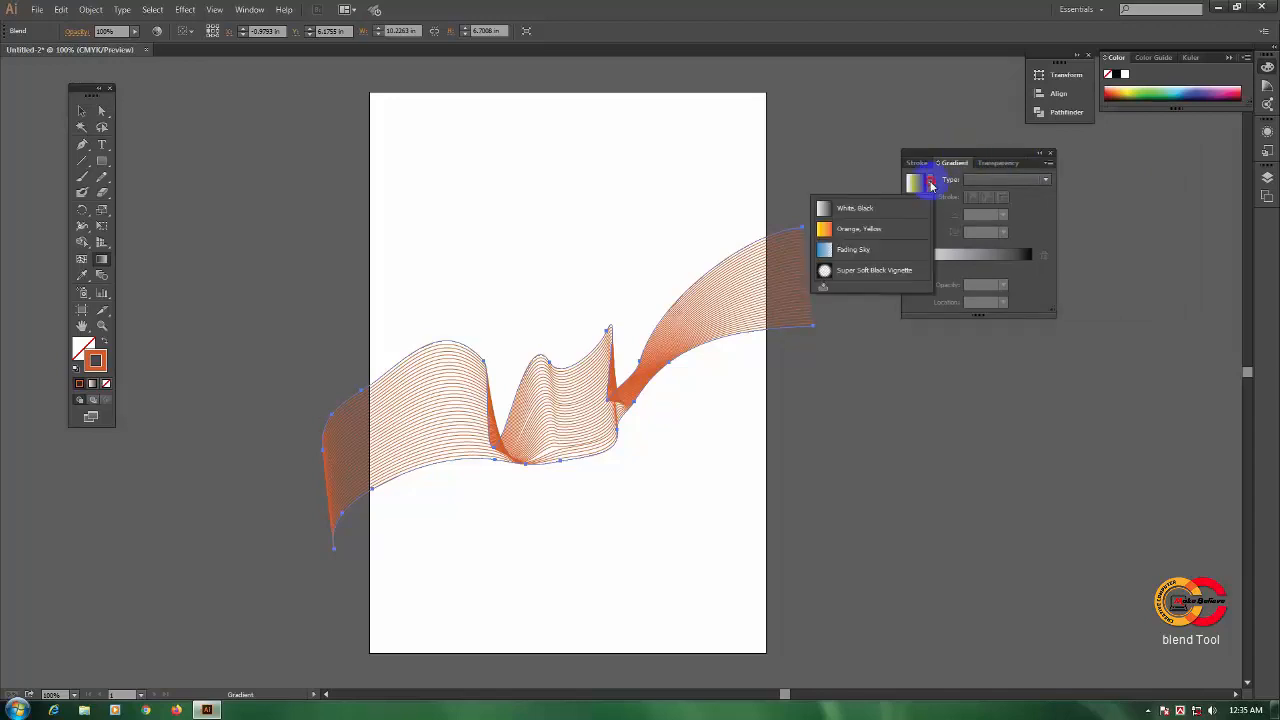
pyautogui.click(865, 231)
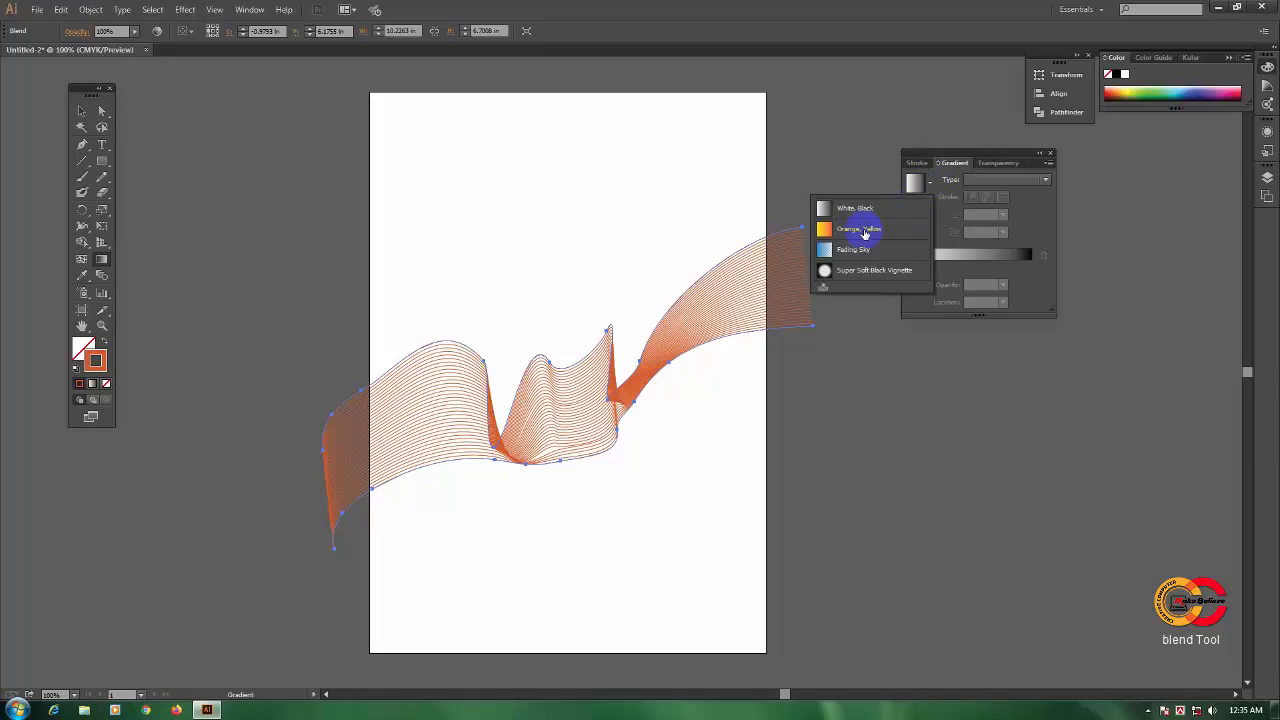
pyautogui.click(625, 414)
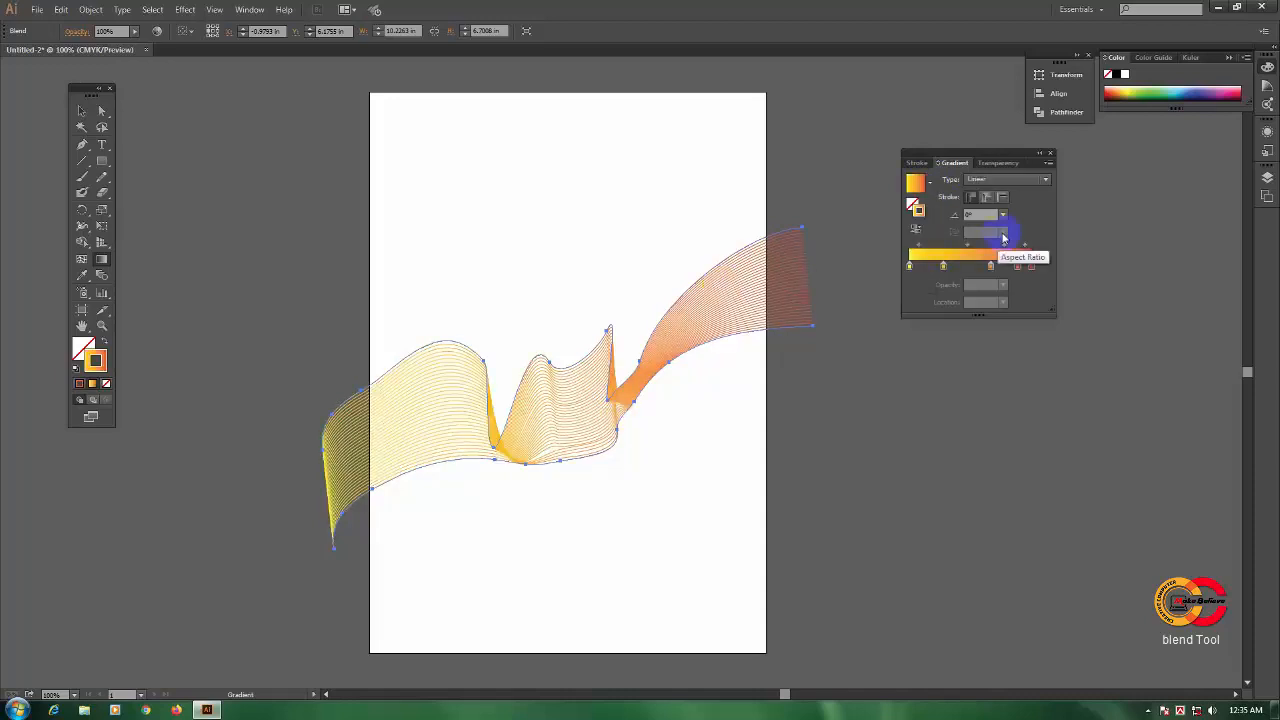
pyautogui.click(944, 266)
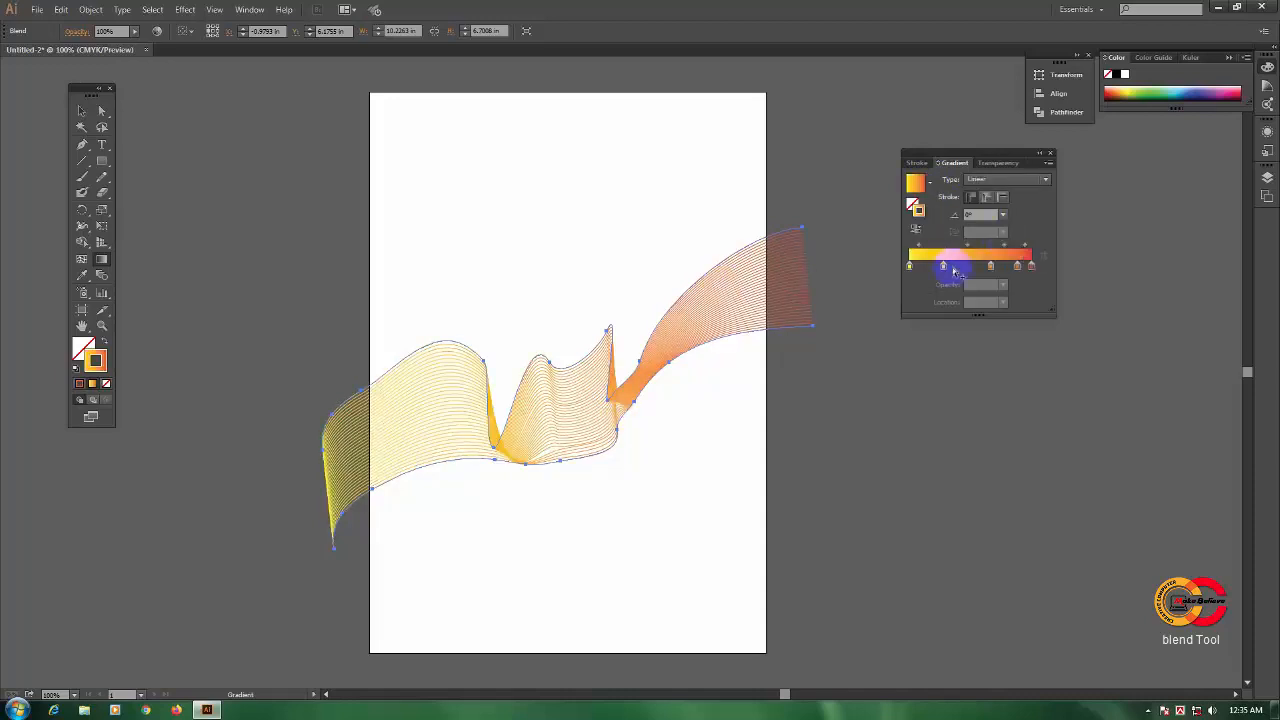
pyautogui.click(793, 315)
# Move the gradient-coloured blend about 1.2 in down the artboard.
pyautogui.click(82, 112)
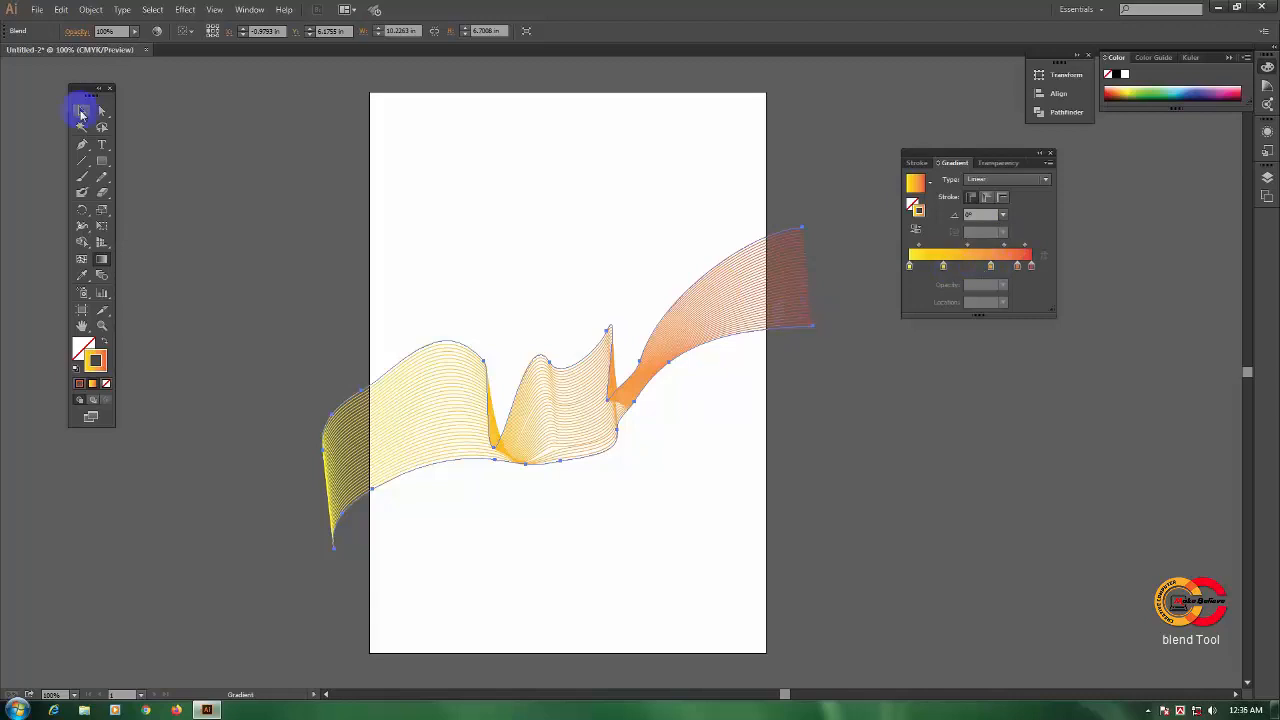
pyautogui.click(779, 287)
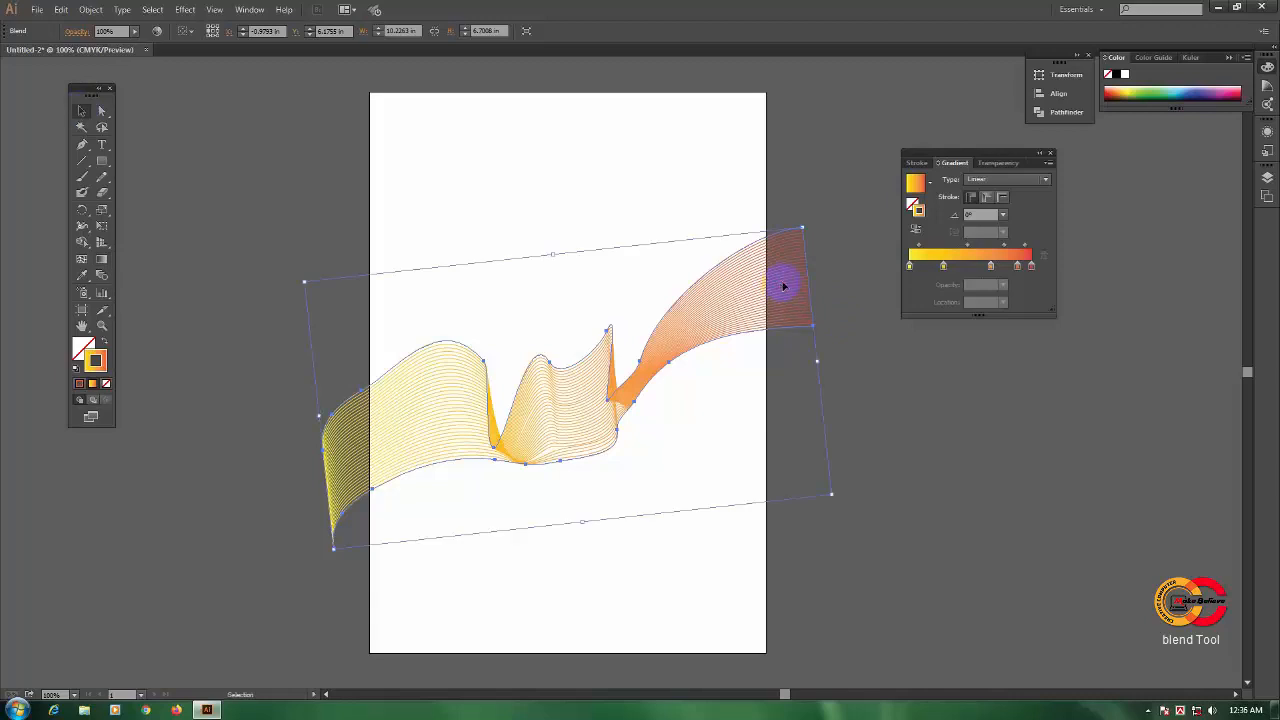
pyautogui.moveTo(779, 287); pyautogui.dragTo(783, 352)
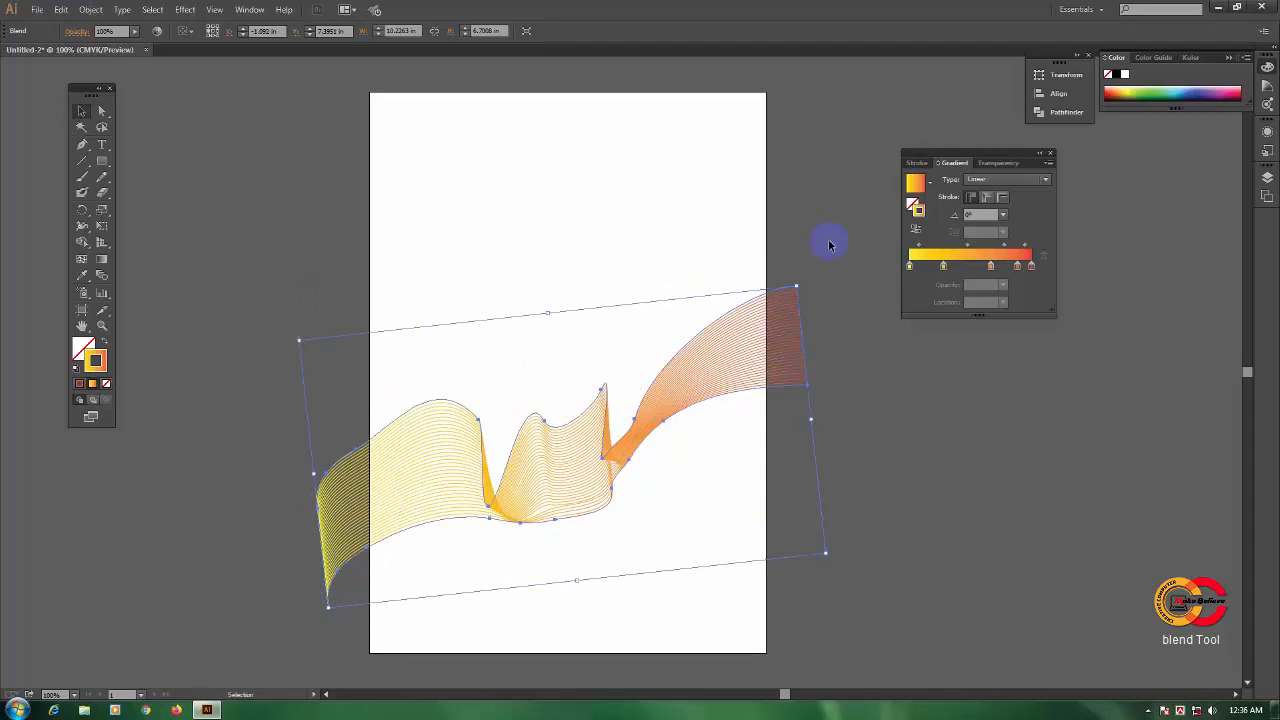
pyautogui.click(725, 365)
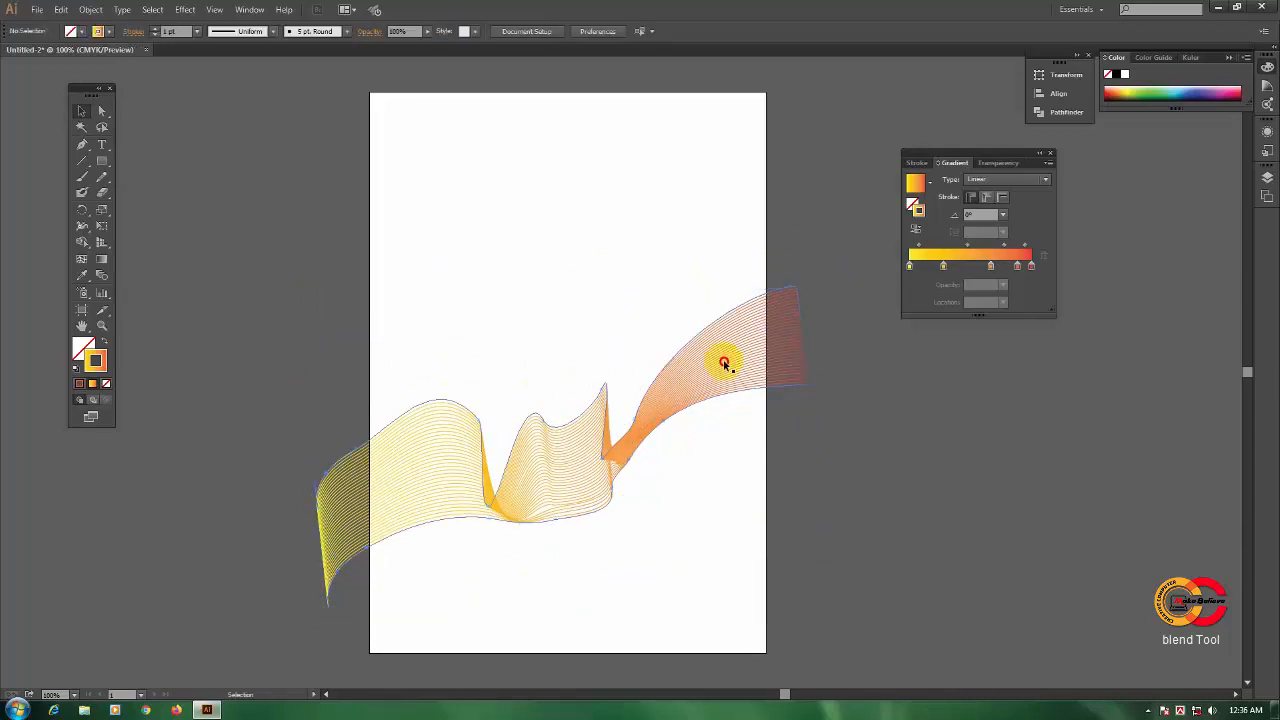